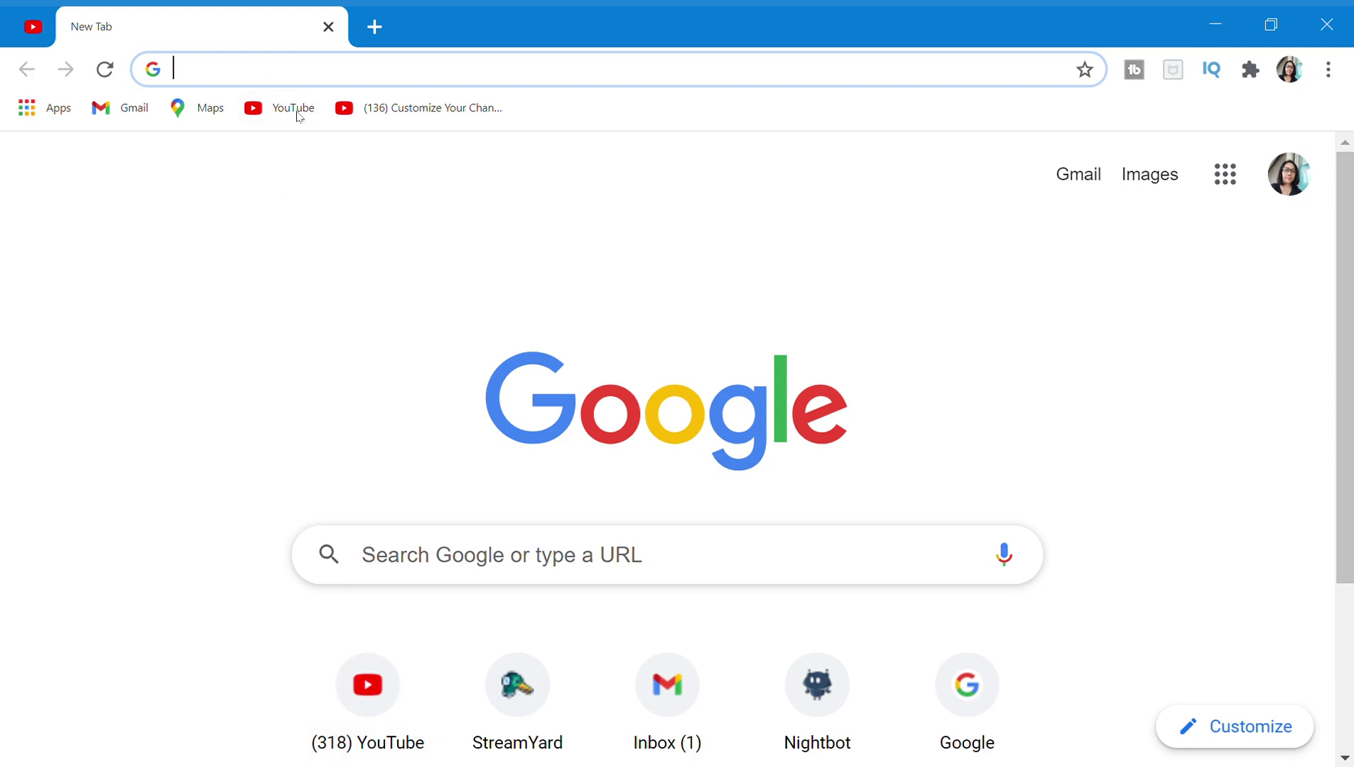
Step: Go to the YouTube home page and bring up the TubeBuddy extension menu
click(287, 108)
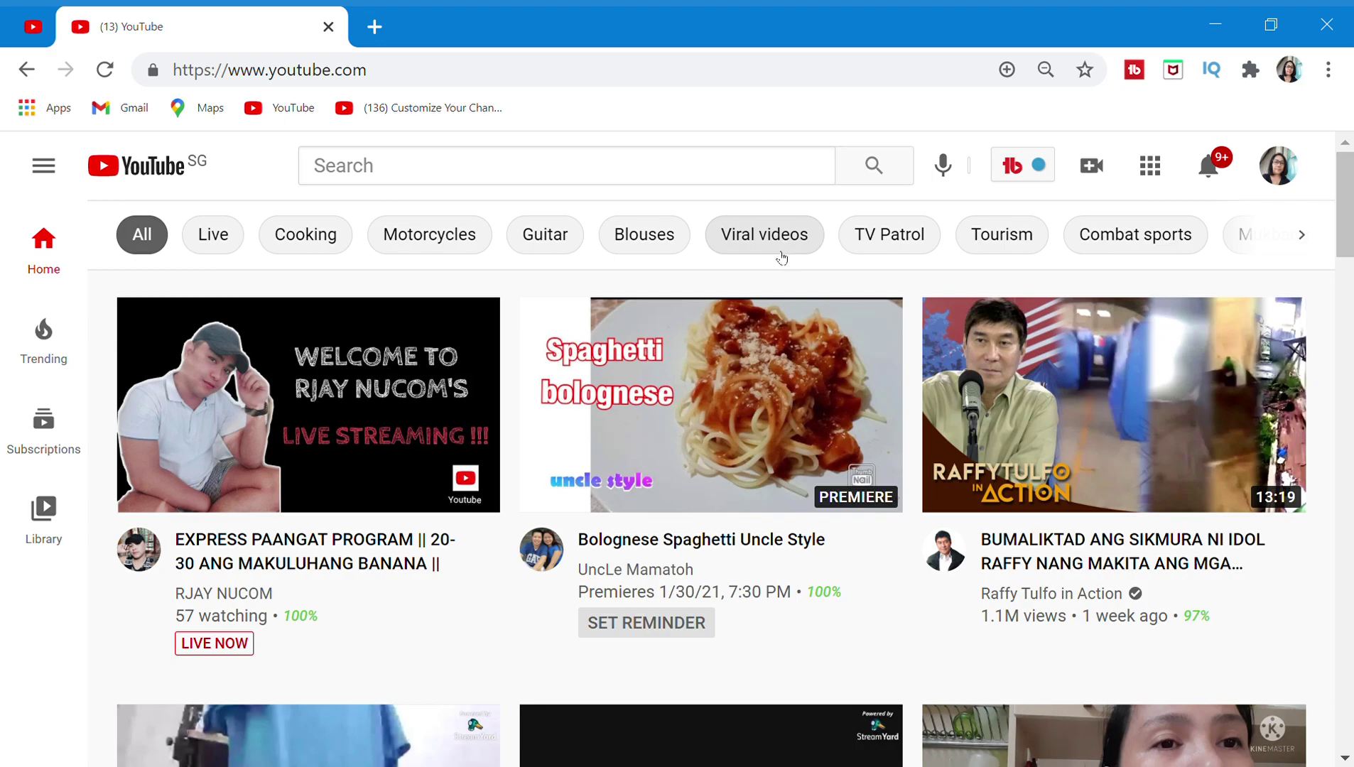
click(1016, 166)
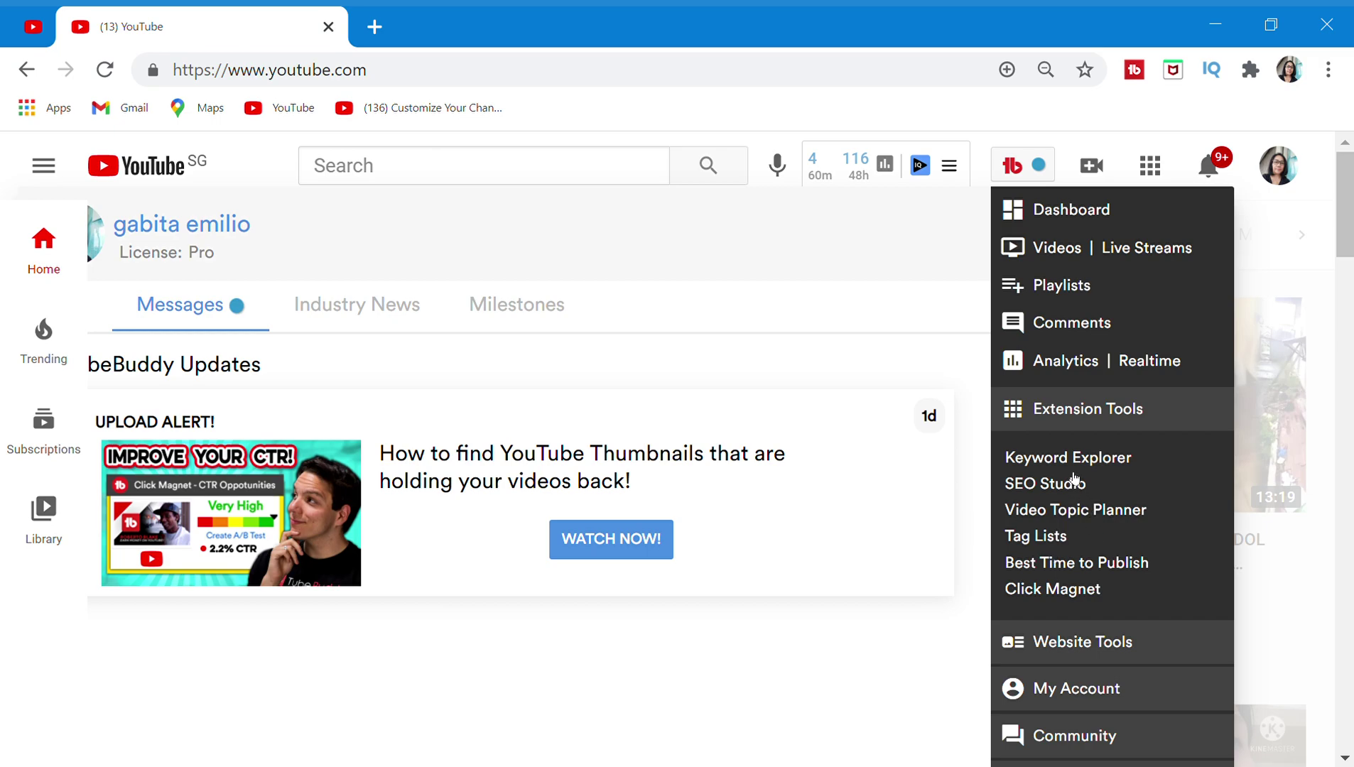
Step: Start Keyword Explorer and correct the misspelled 'fashion de' keyword
click(1068, 459)
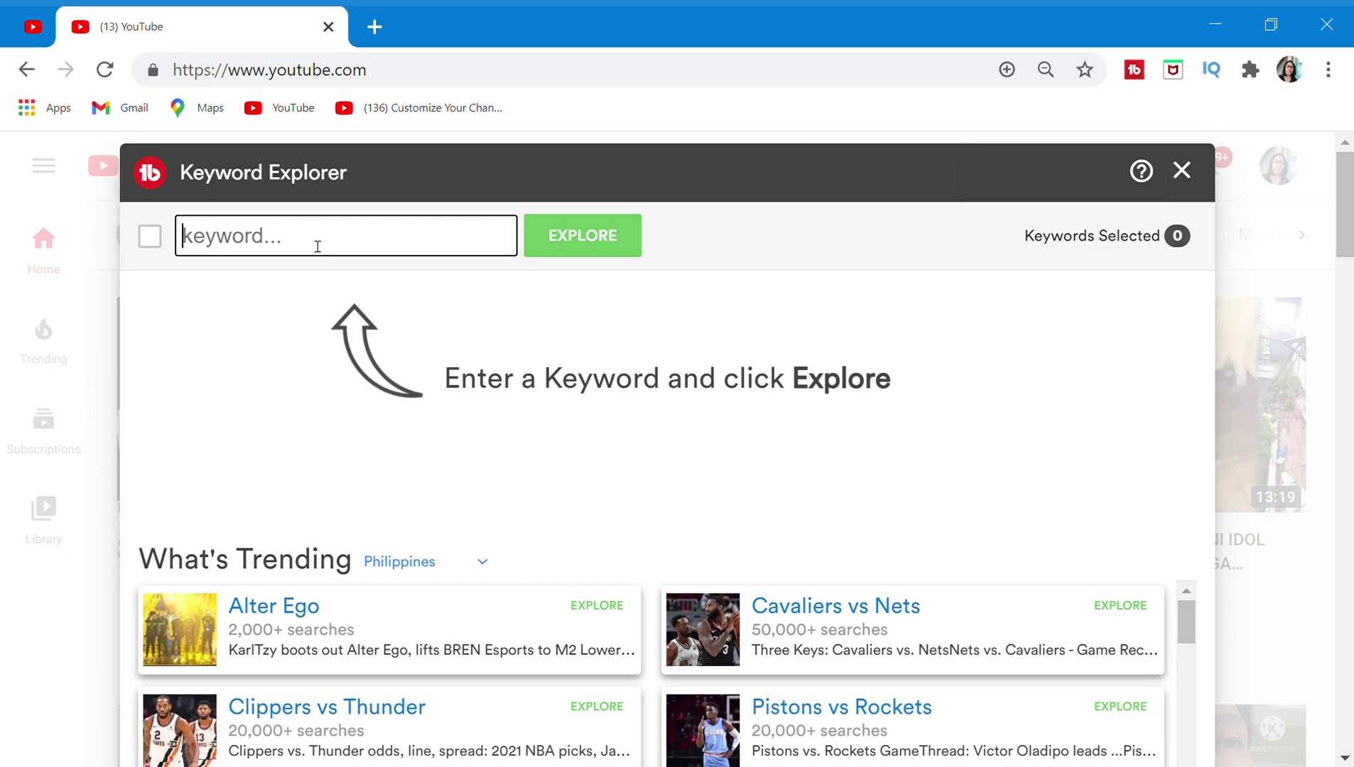
text(fashio)
text(n)
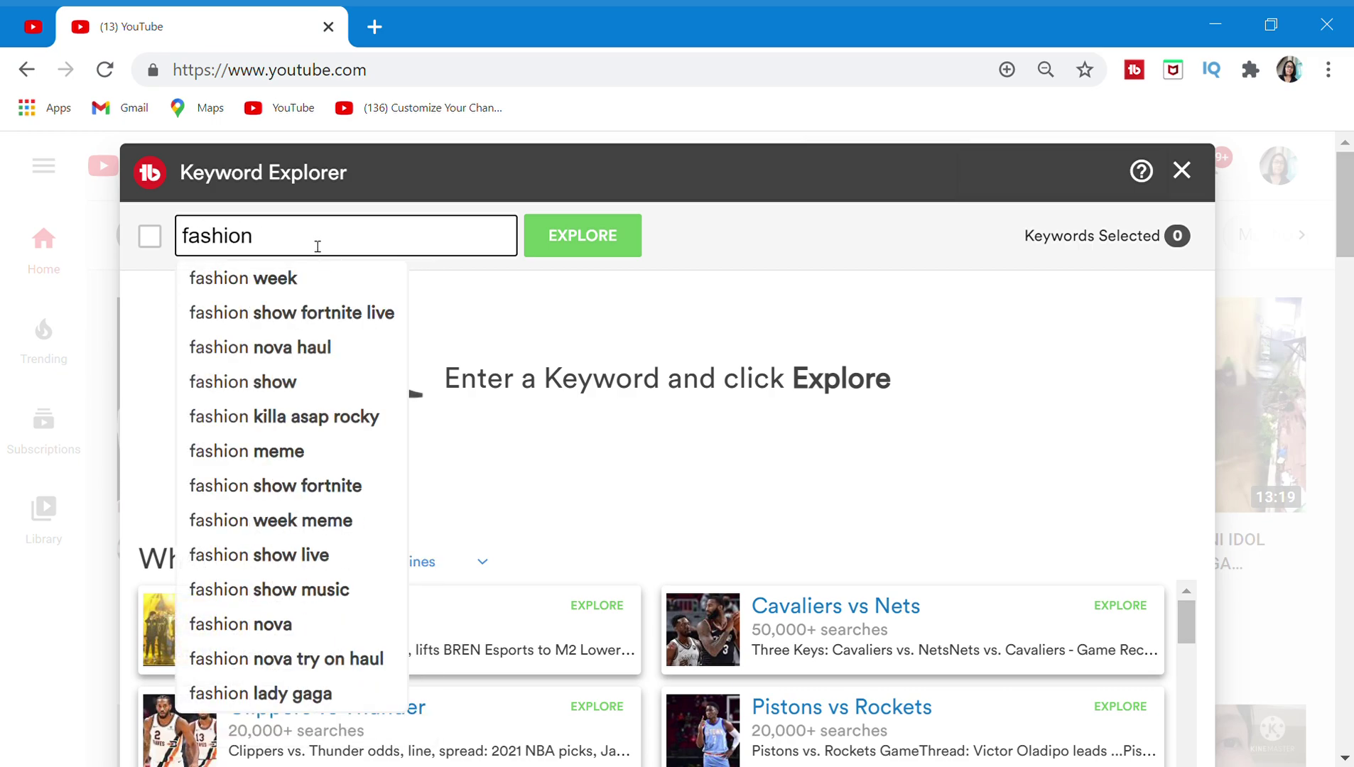
text( deis)
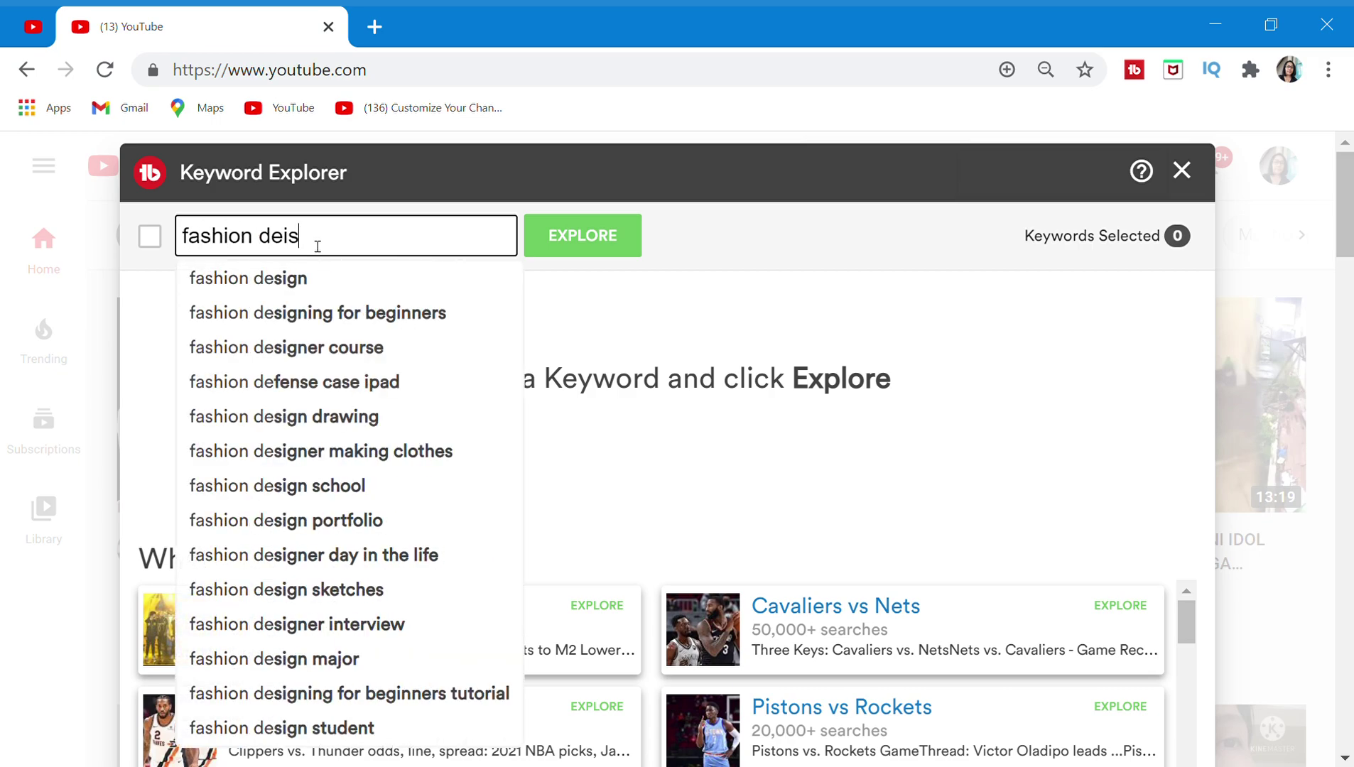
text(g)
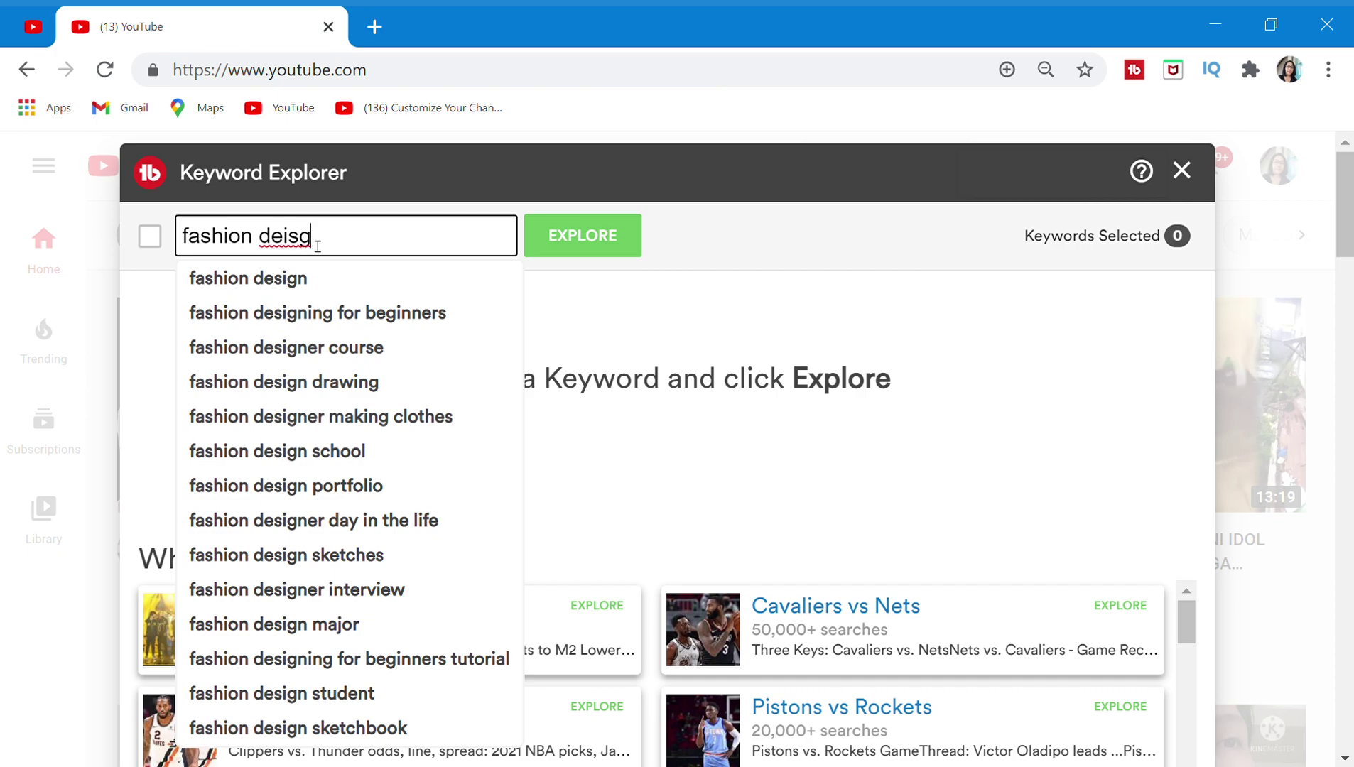
key(BackSpace)
key(BackSpace)
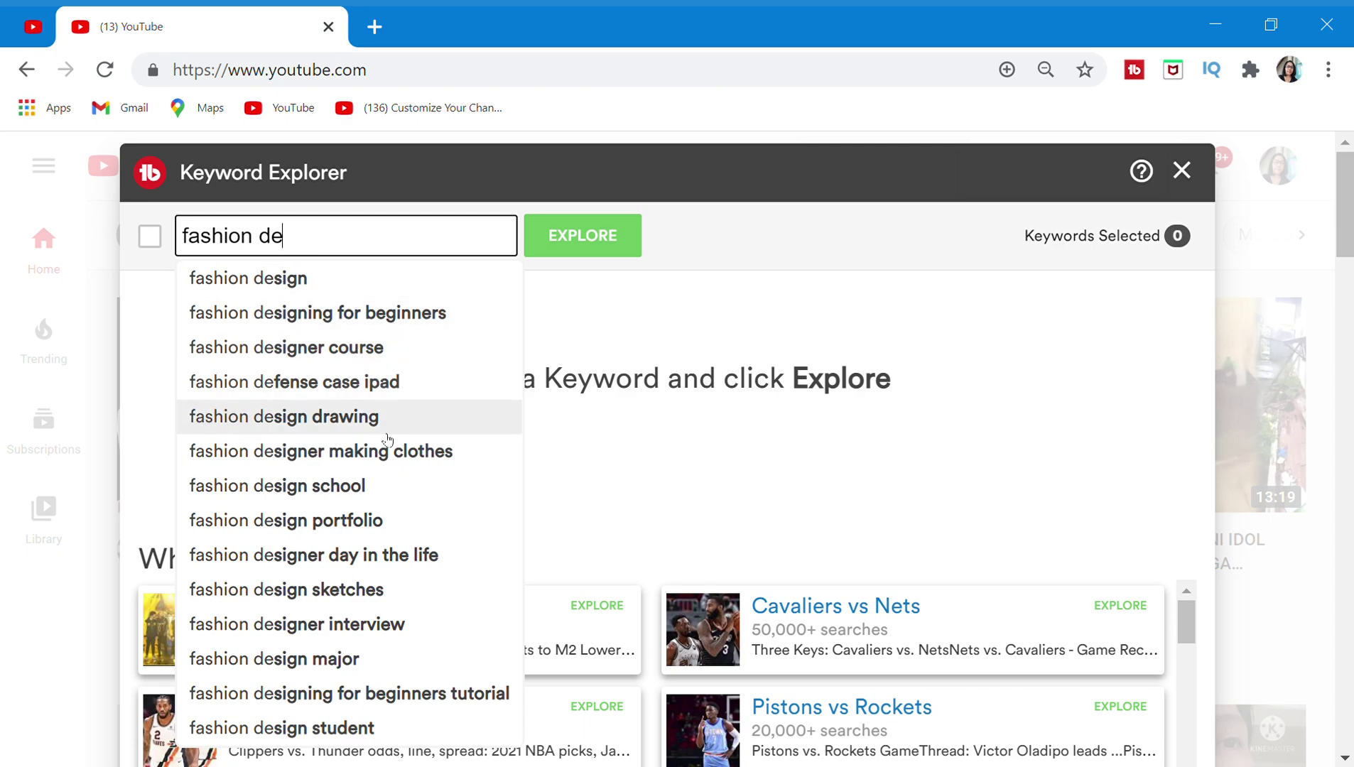
Step: Explore 'fashion designer making clothes', then the related 'fashion designer making clothes course'
click(317, 458)
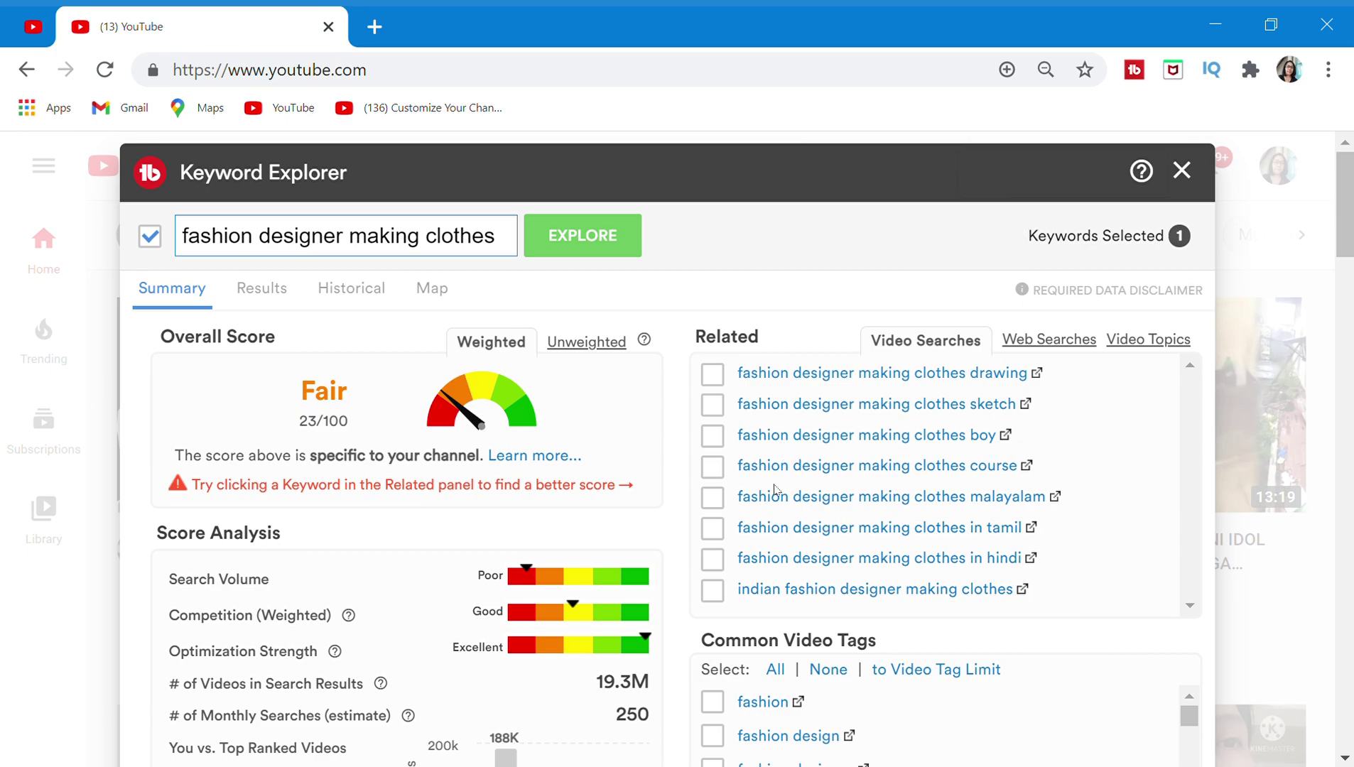
click(928, 468)
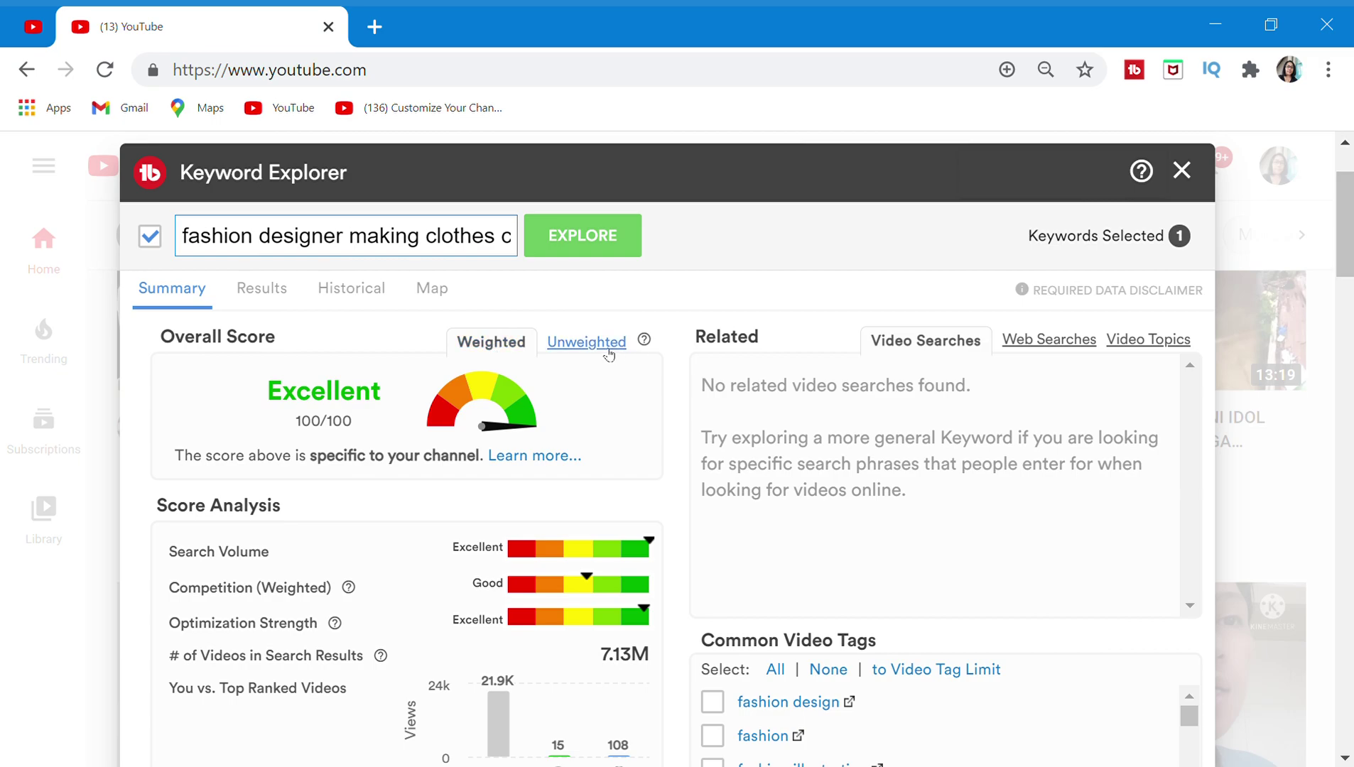
Step: Switch the Overall Score to the Unweighted view
click(586, 341)
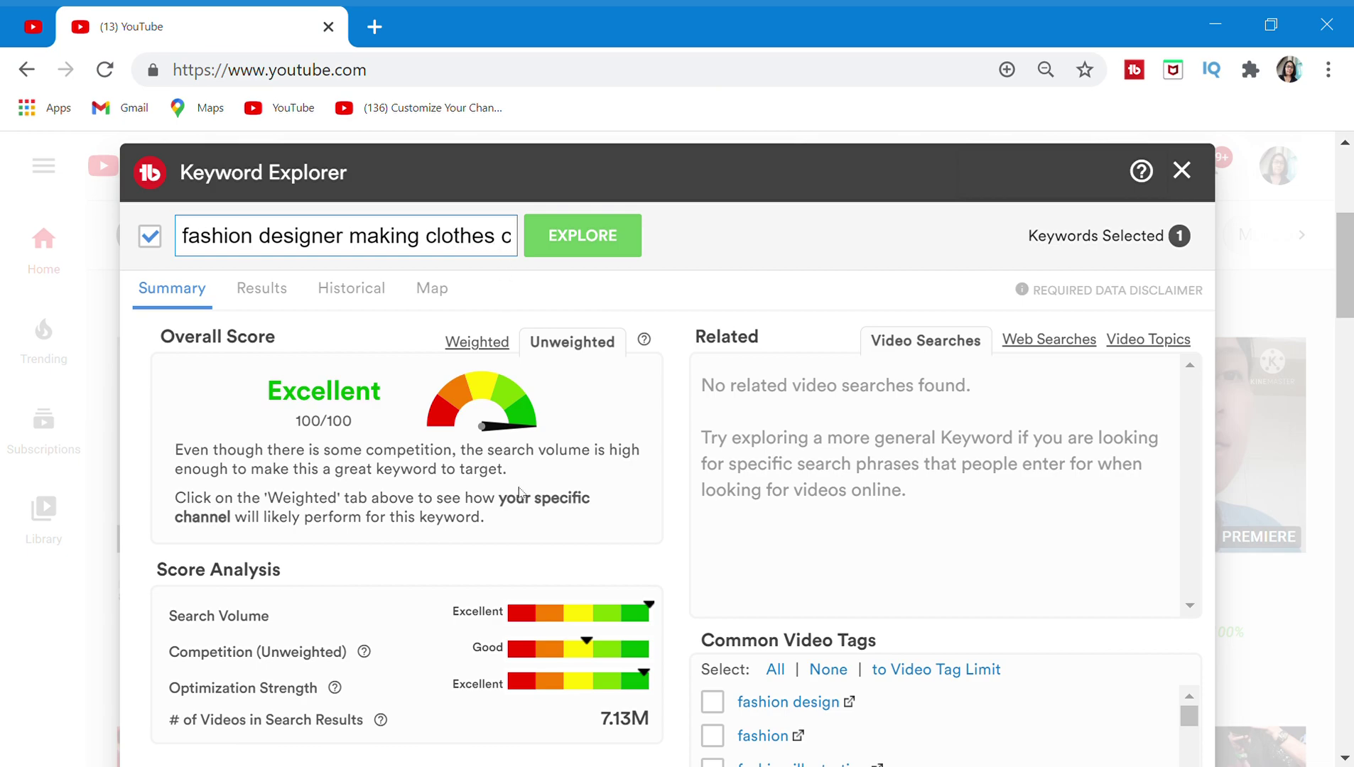
scroll(545, 383, down, 3)
scroll(546, 382, down, 2)
scroll(546, 383, down, 3)
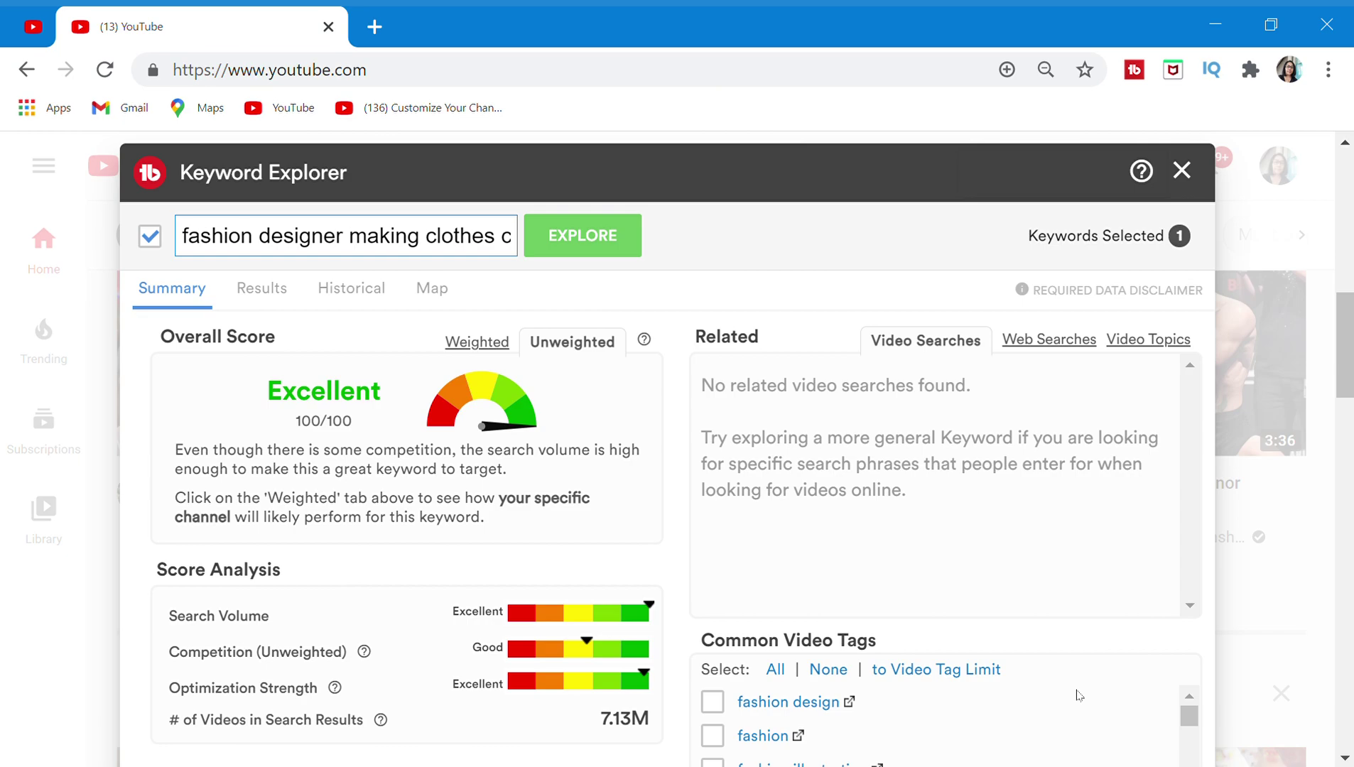
scroll(1079, 695, down, 2)
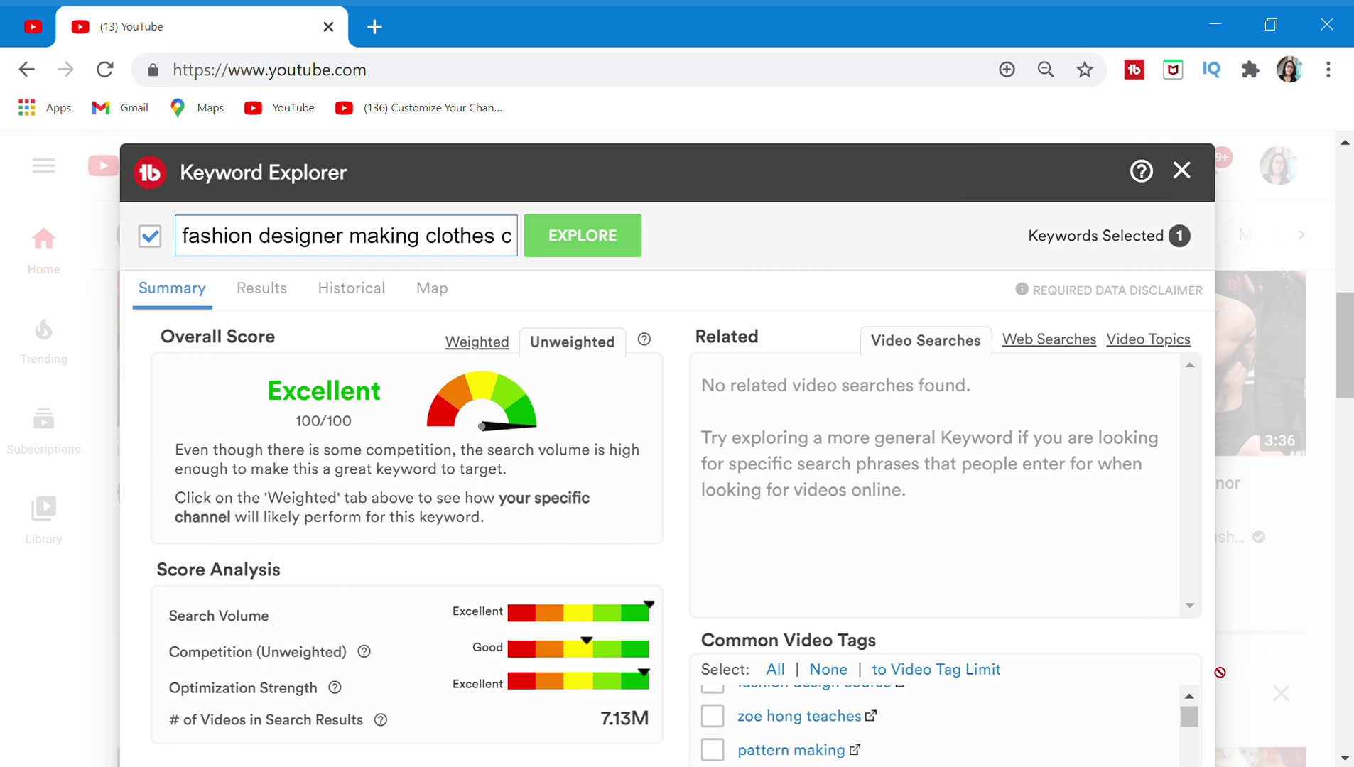
scroll(1200, 673, down, 3)
scroll(1137, 689, down, 3)
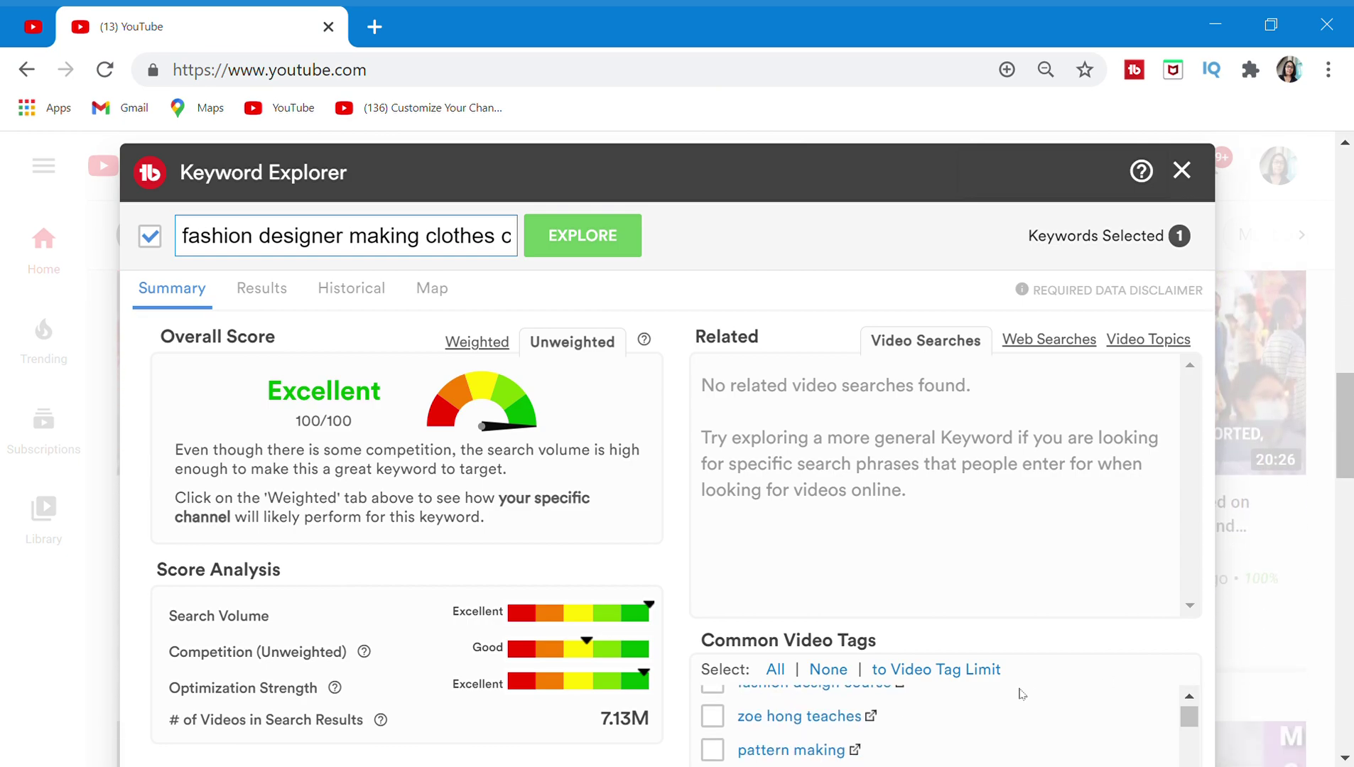
drag(1188, 710, 1187, 725)
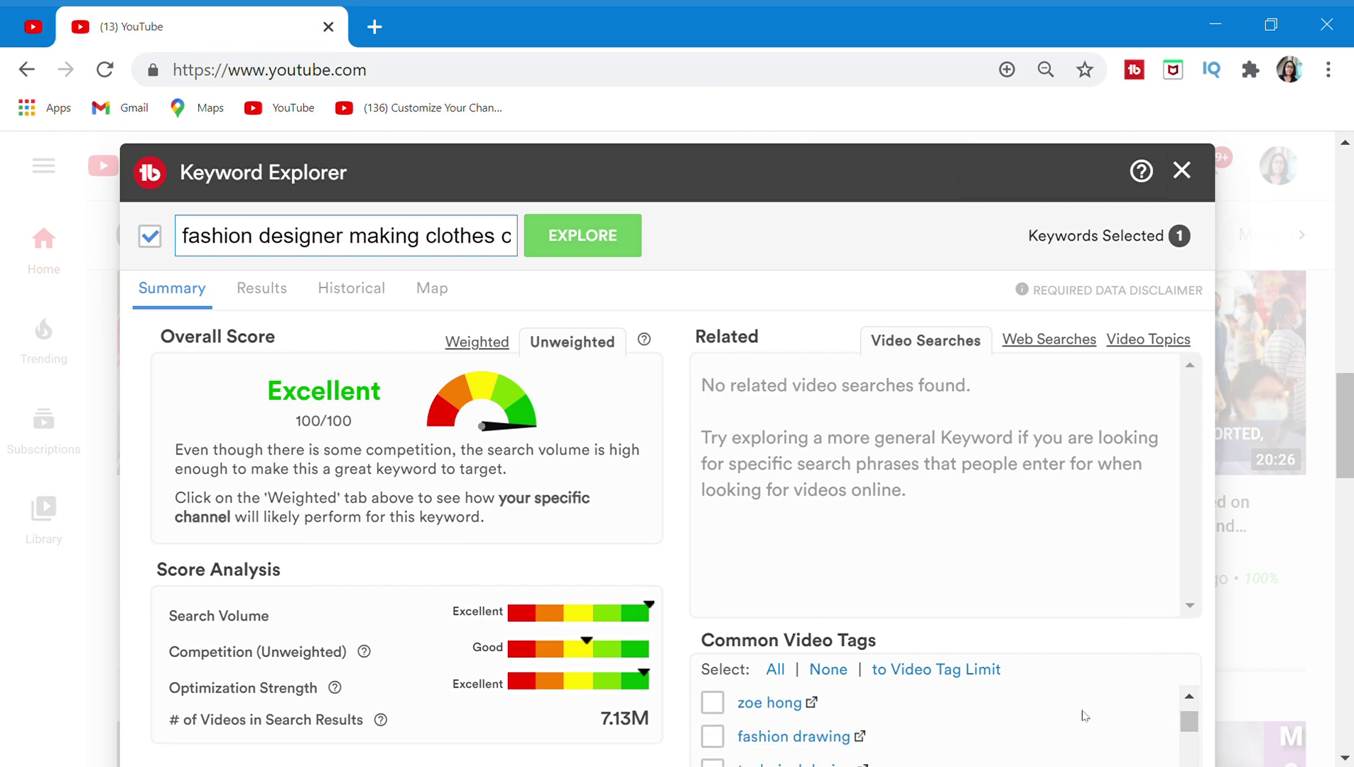
scroll(958, 721, down, 2)
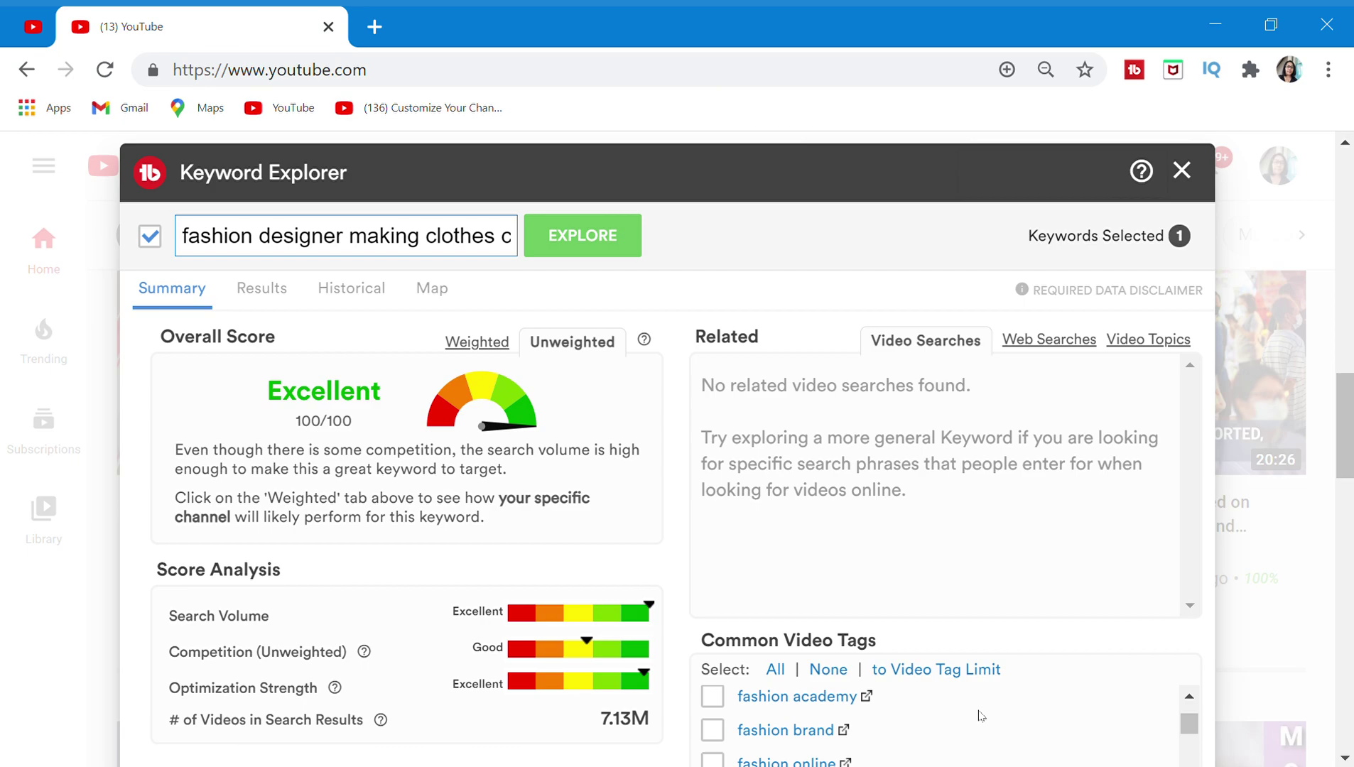
scroll(883, 741, down, 2)
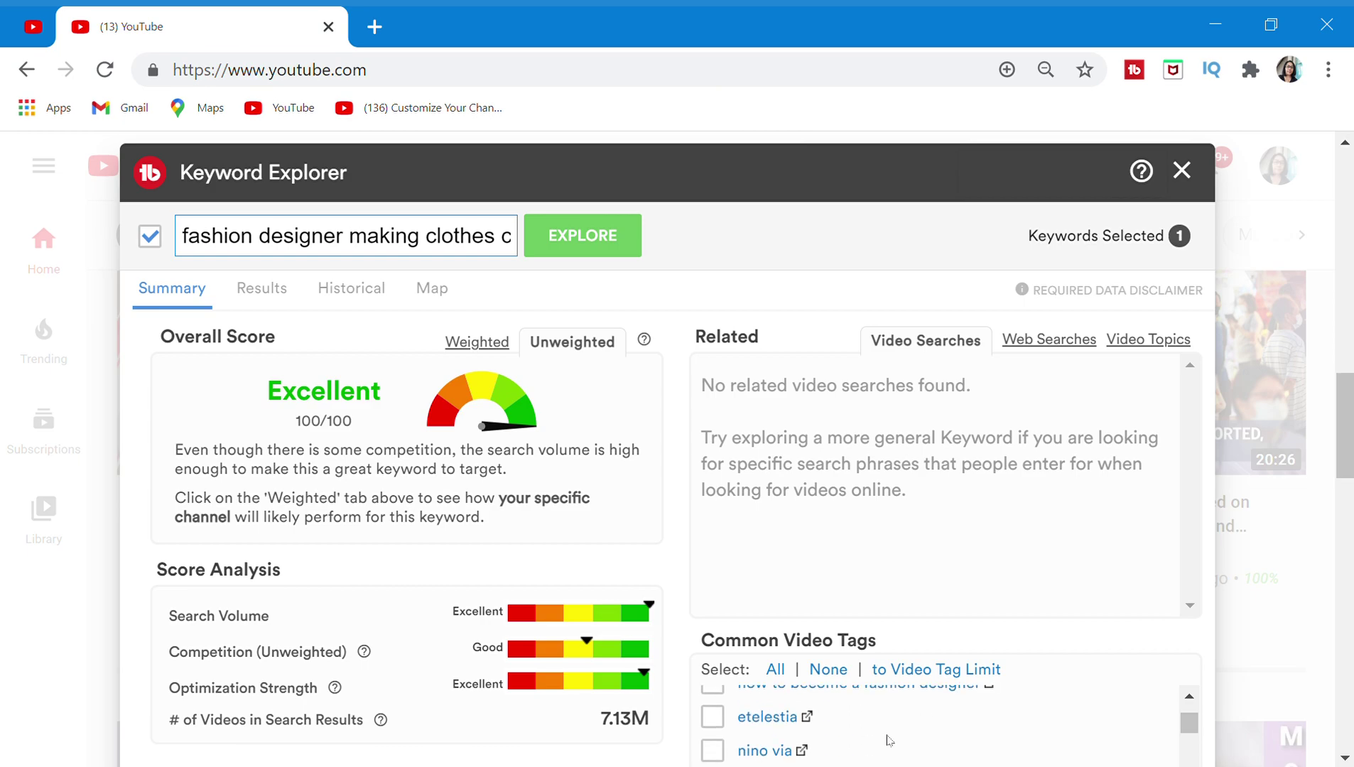
scroll(886, 739, down, 2)
scroll(887, 739, down, 2)
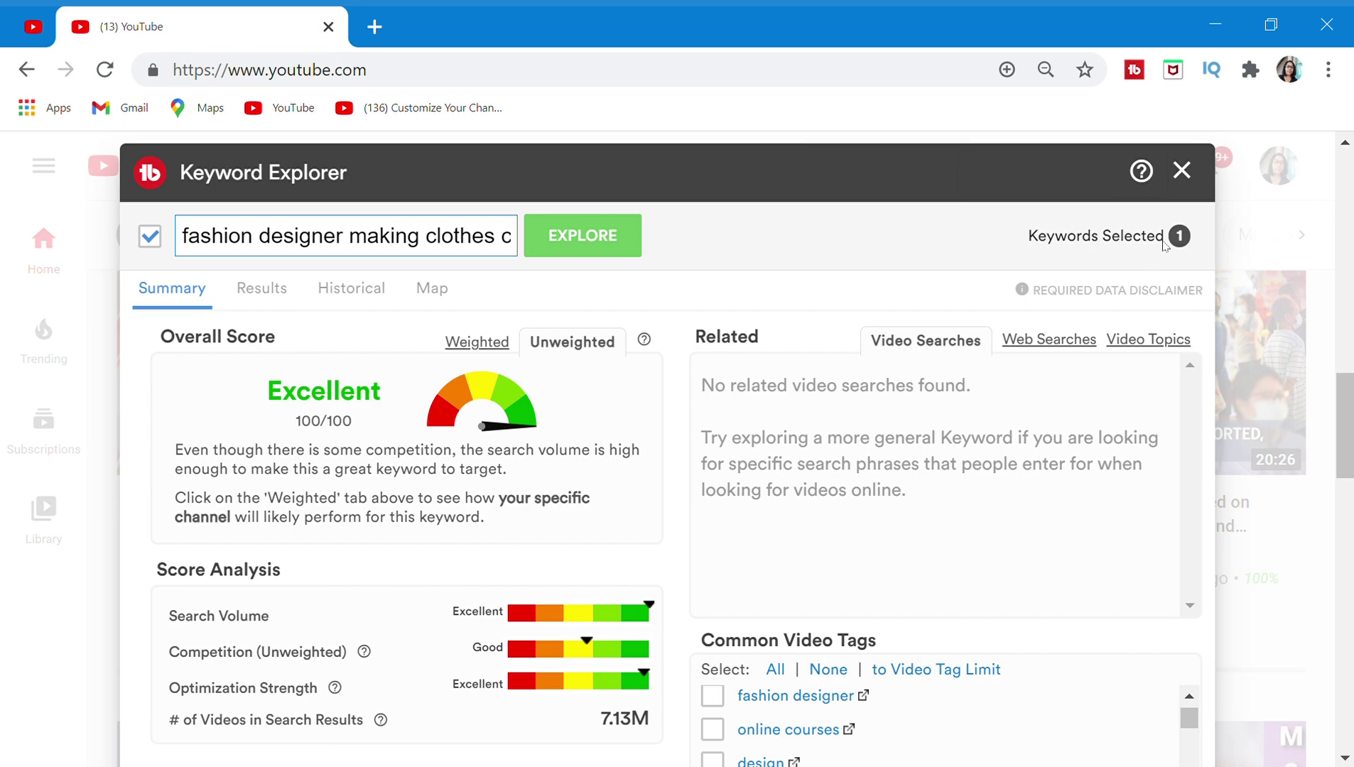
Step: Close Keyword Explorer and focus the YouTube search box to list past searches
click(1185, 172)
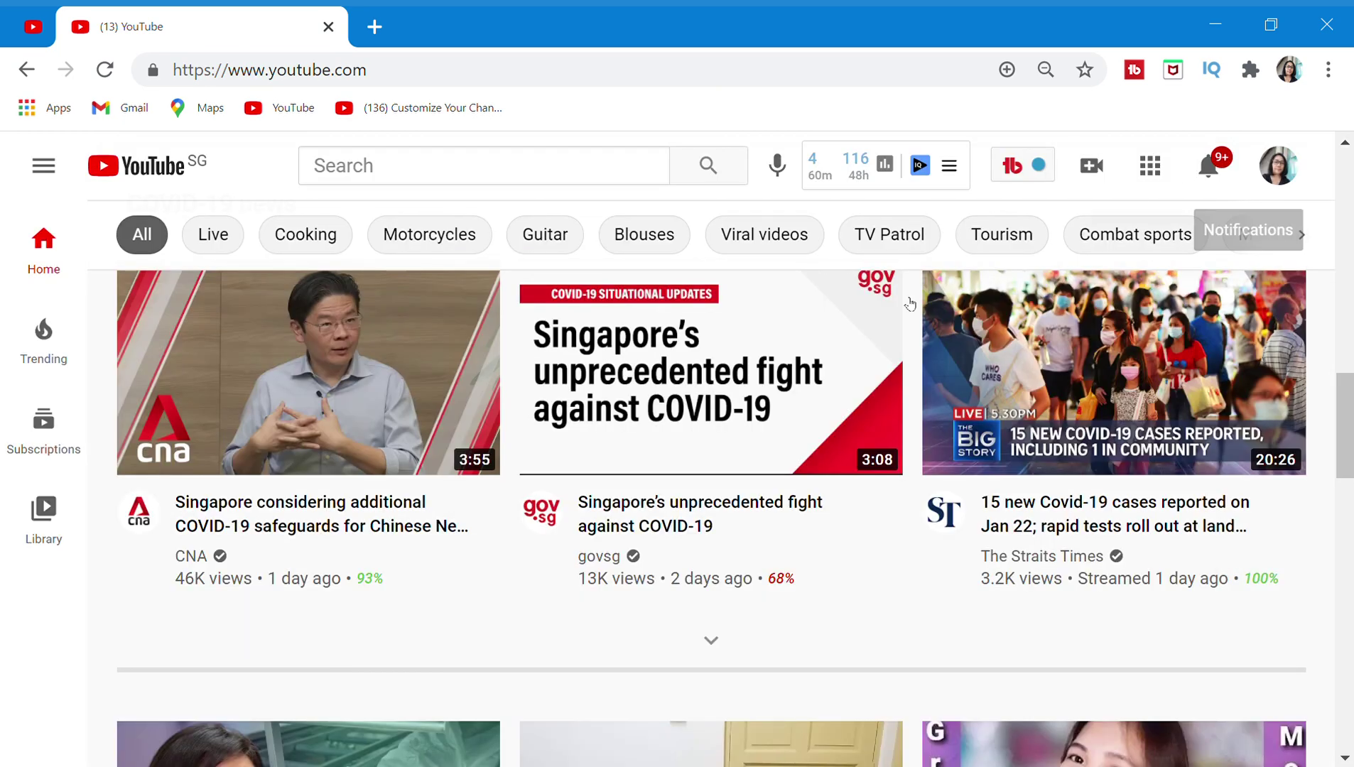
click(392, 169)
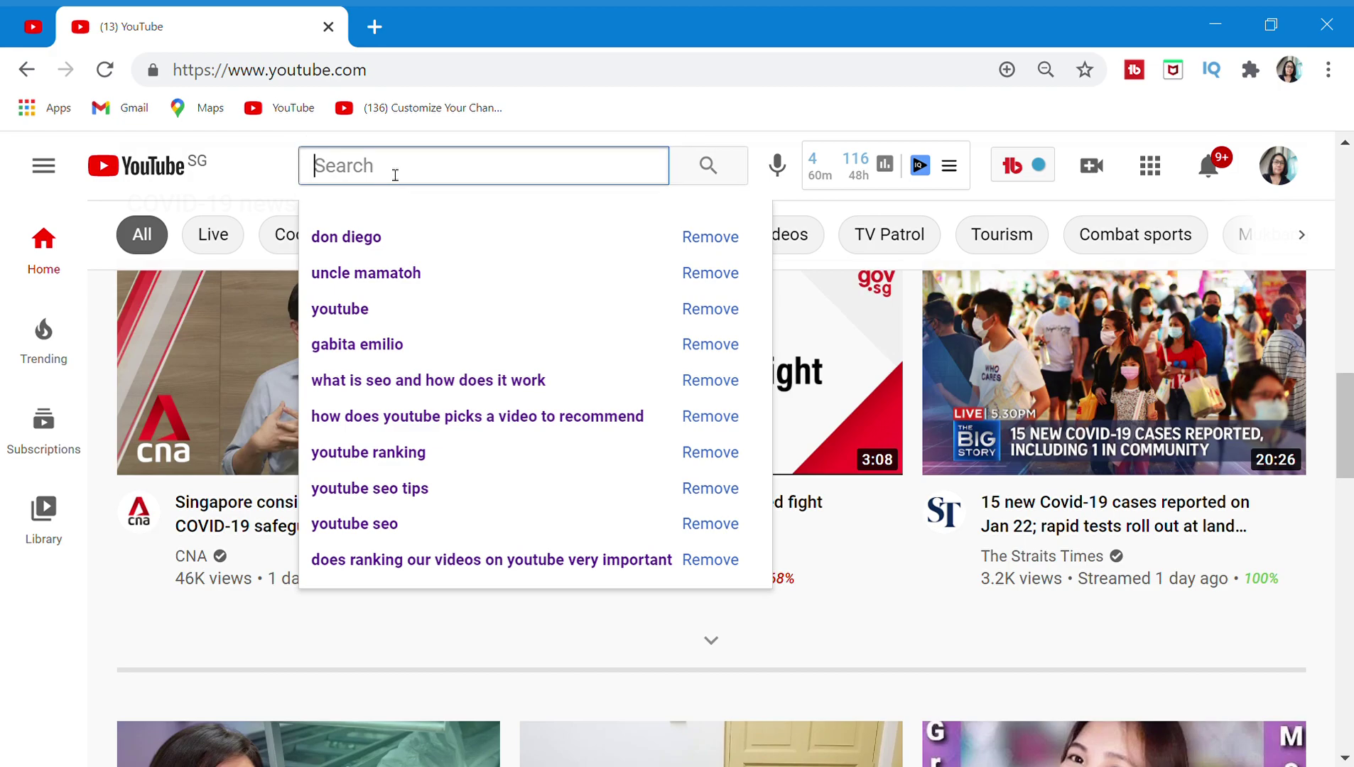
text(P)
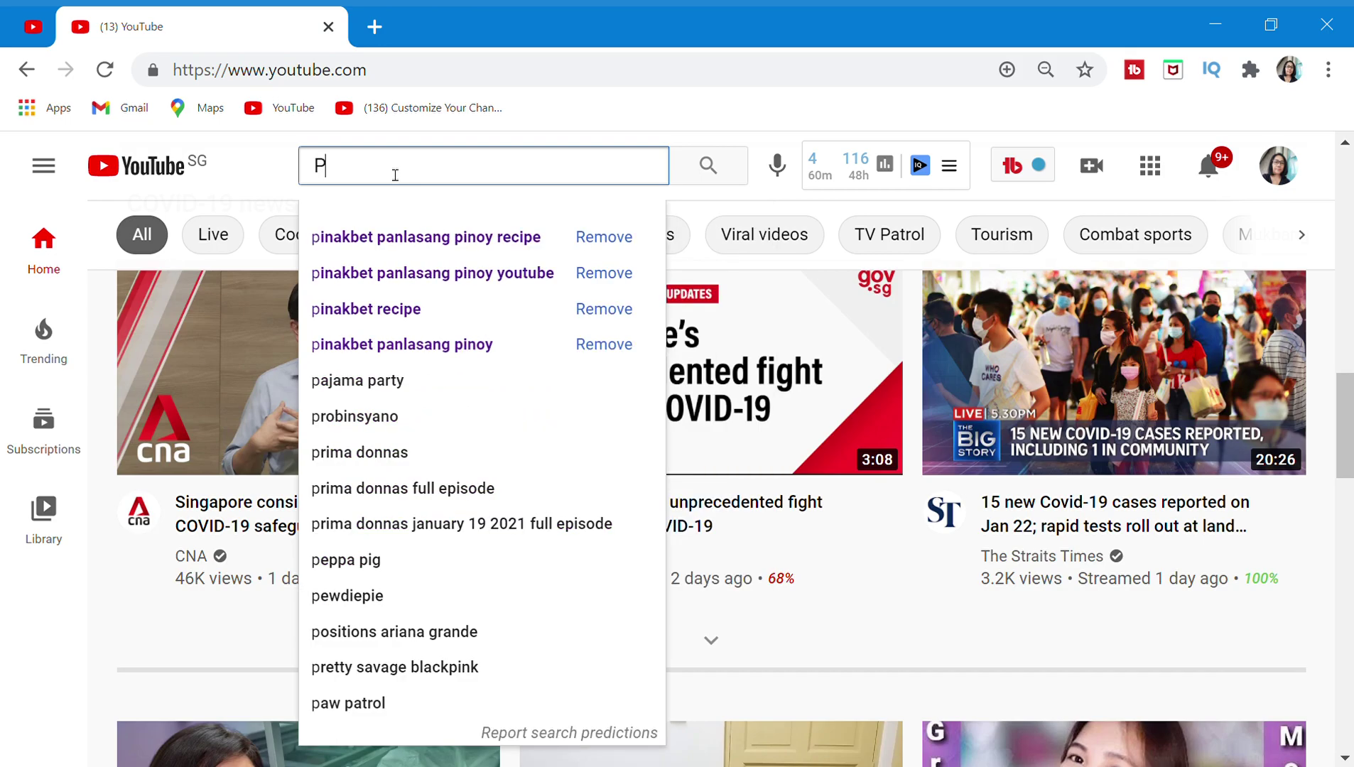
text(CX)
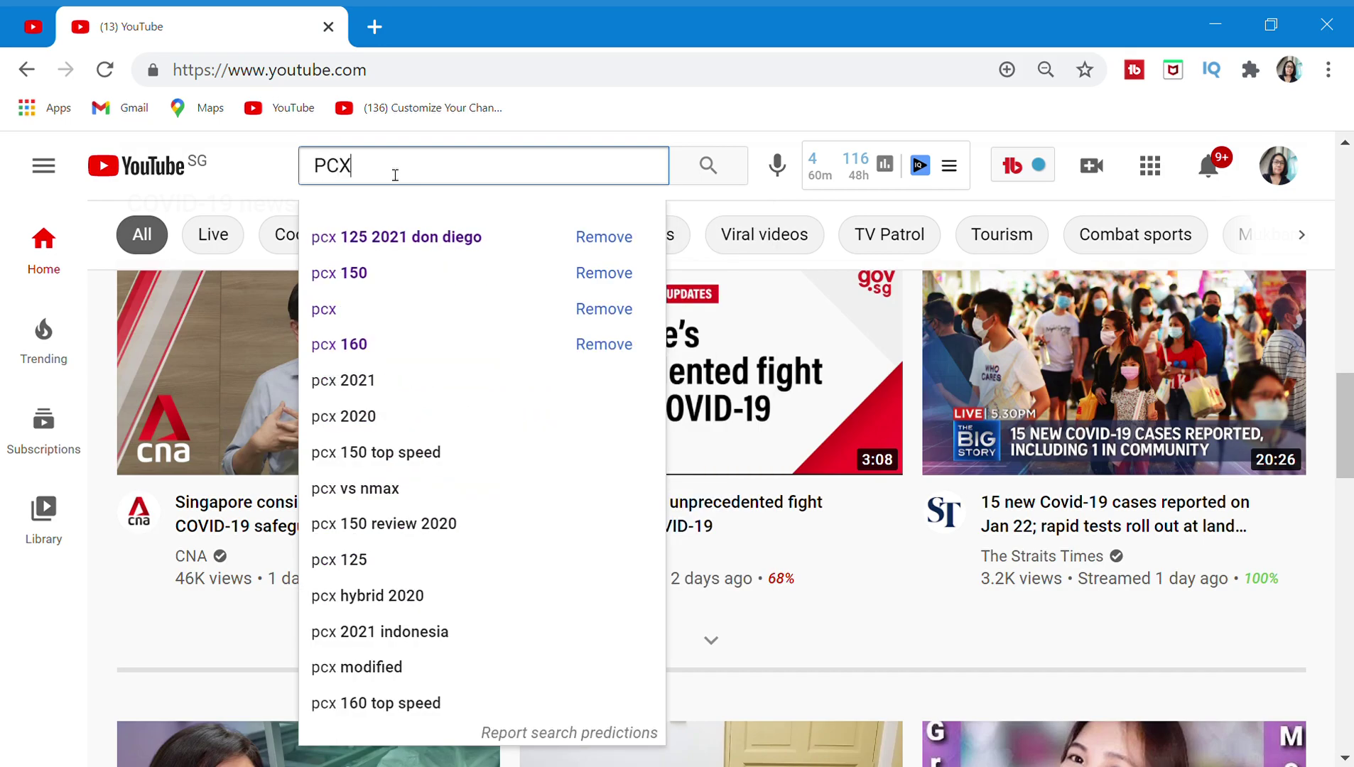
Step: Search YouTube with the 'pcx 125 2021 don diego' suggestion
click(386, 236)
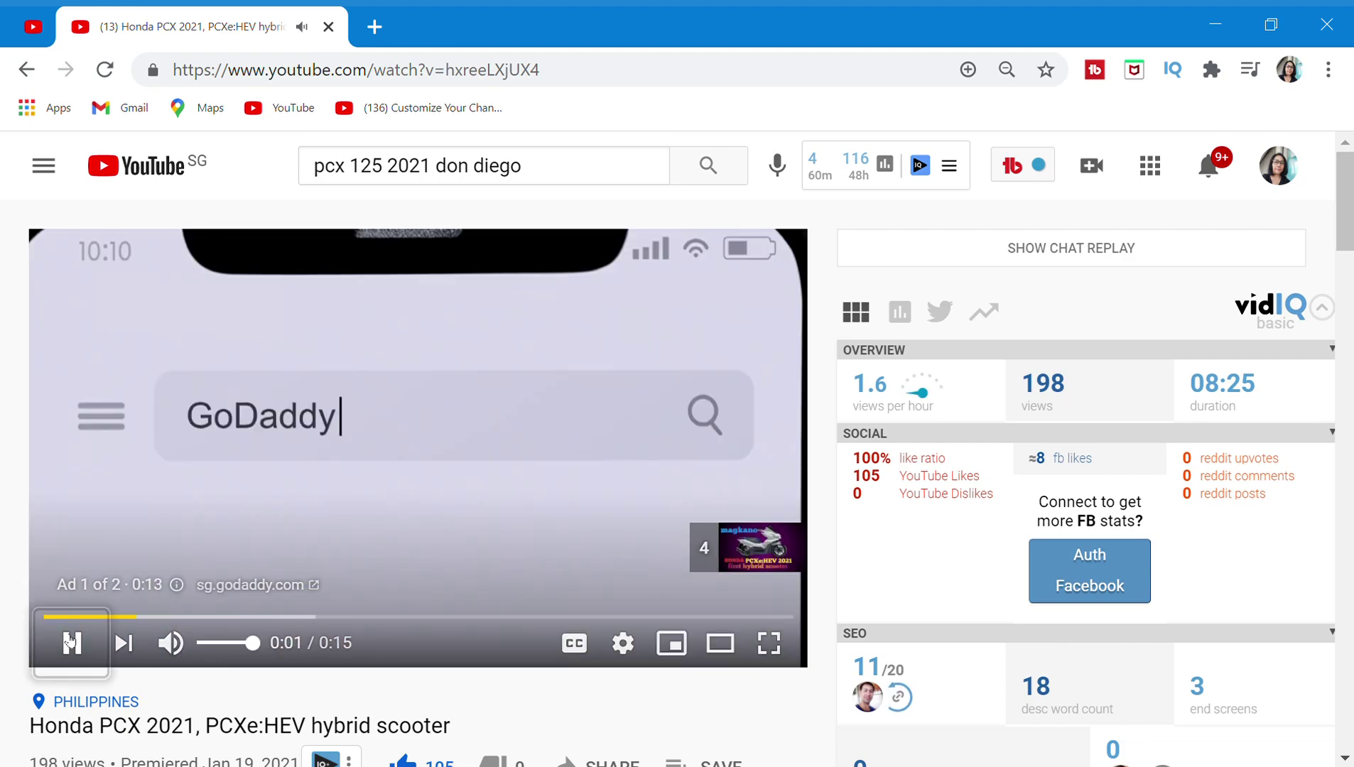
Step: Pause the playing ad with the space bar
key(space)
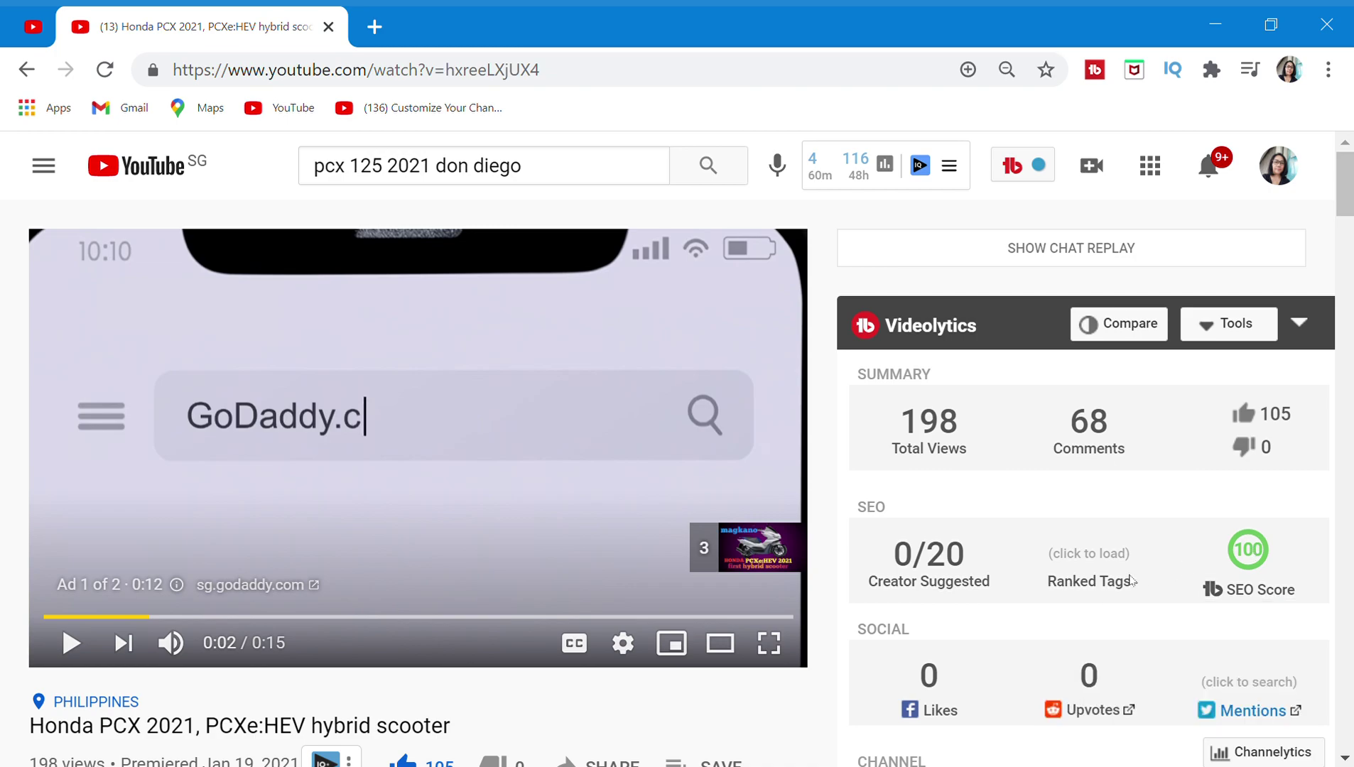
mouse_move(1088, 556)
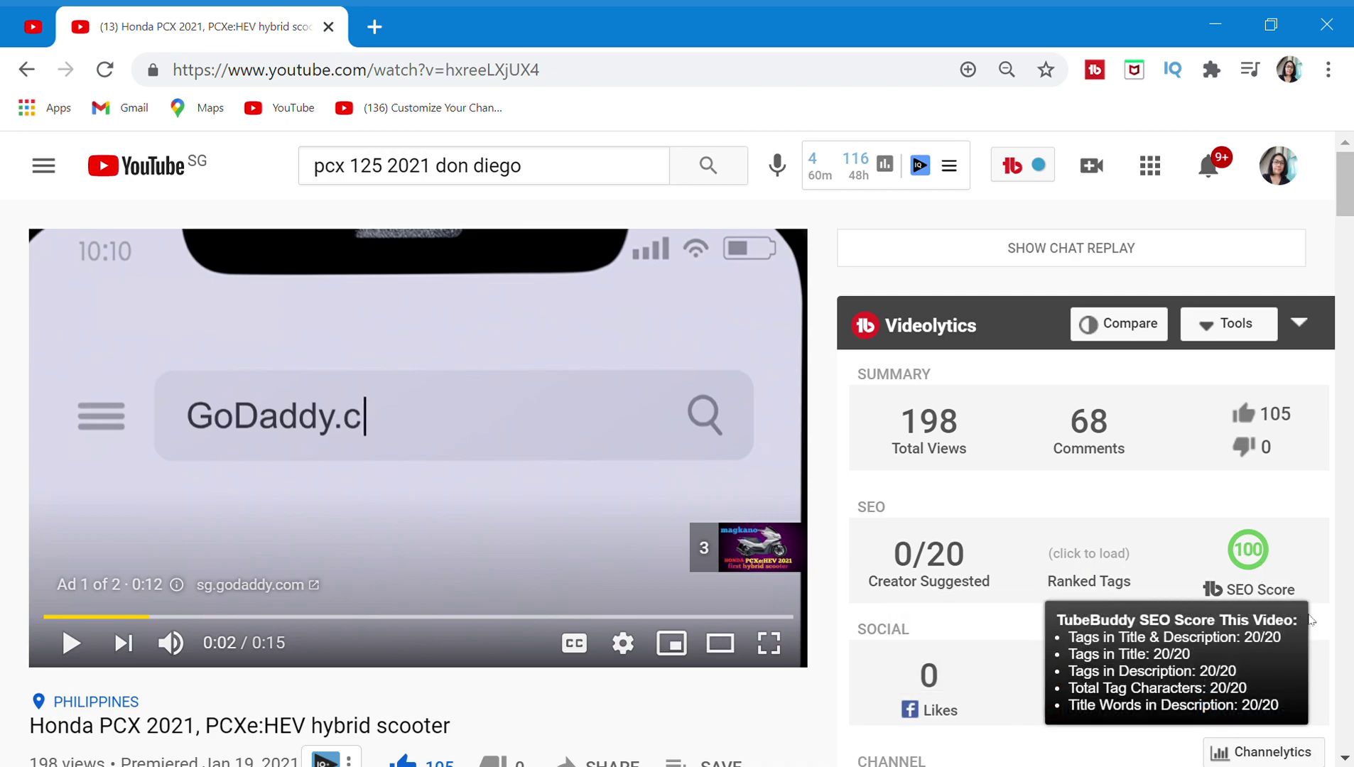
Step: Load the Videolytics Ranked Tags count, which shows 2
click(1084, 555)
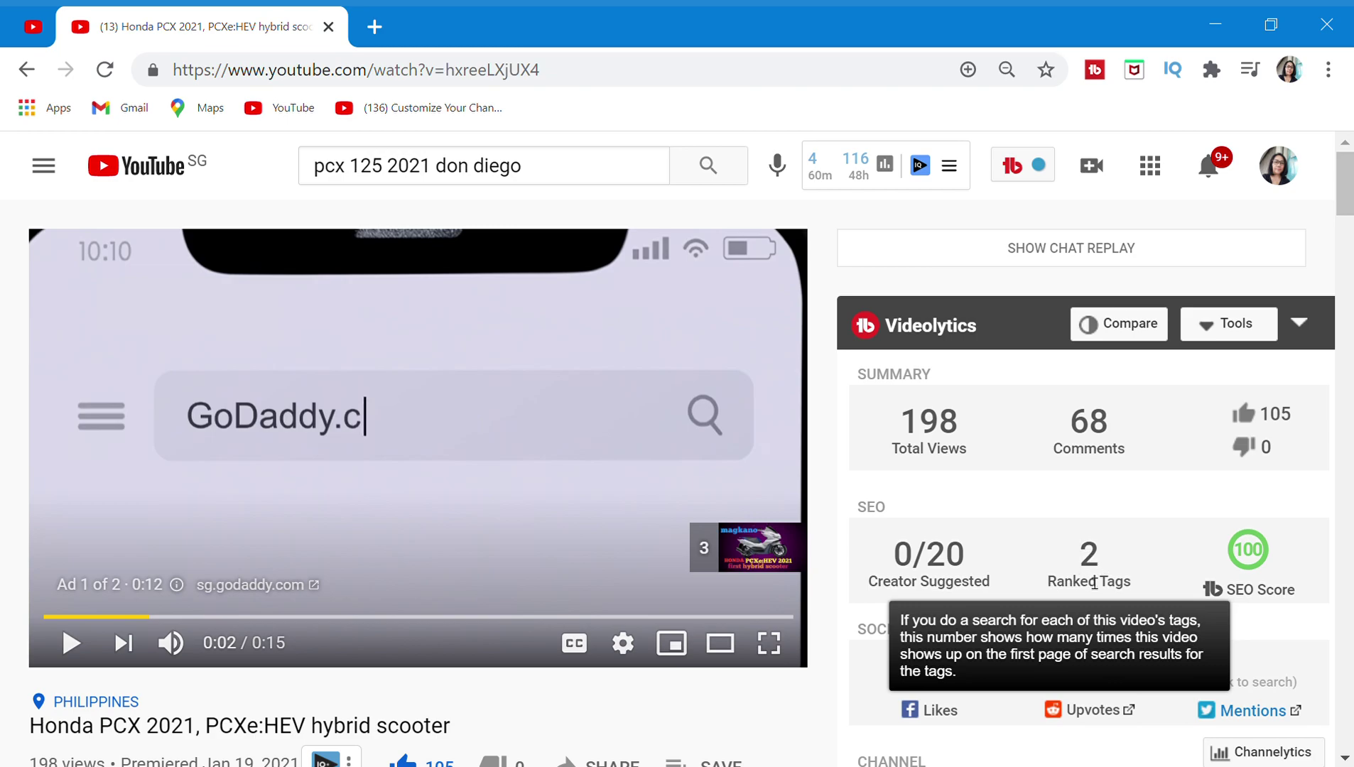
scroll(1340, 625, down, 3)
scroll(1341, 624, down, 3)
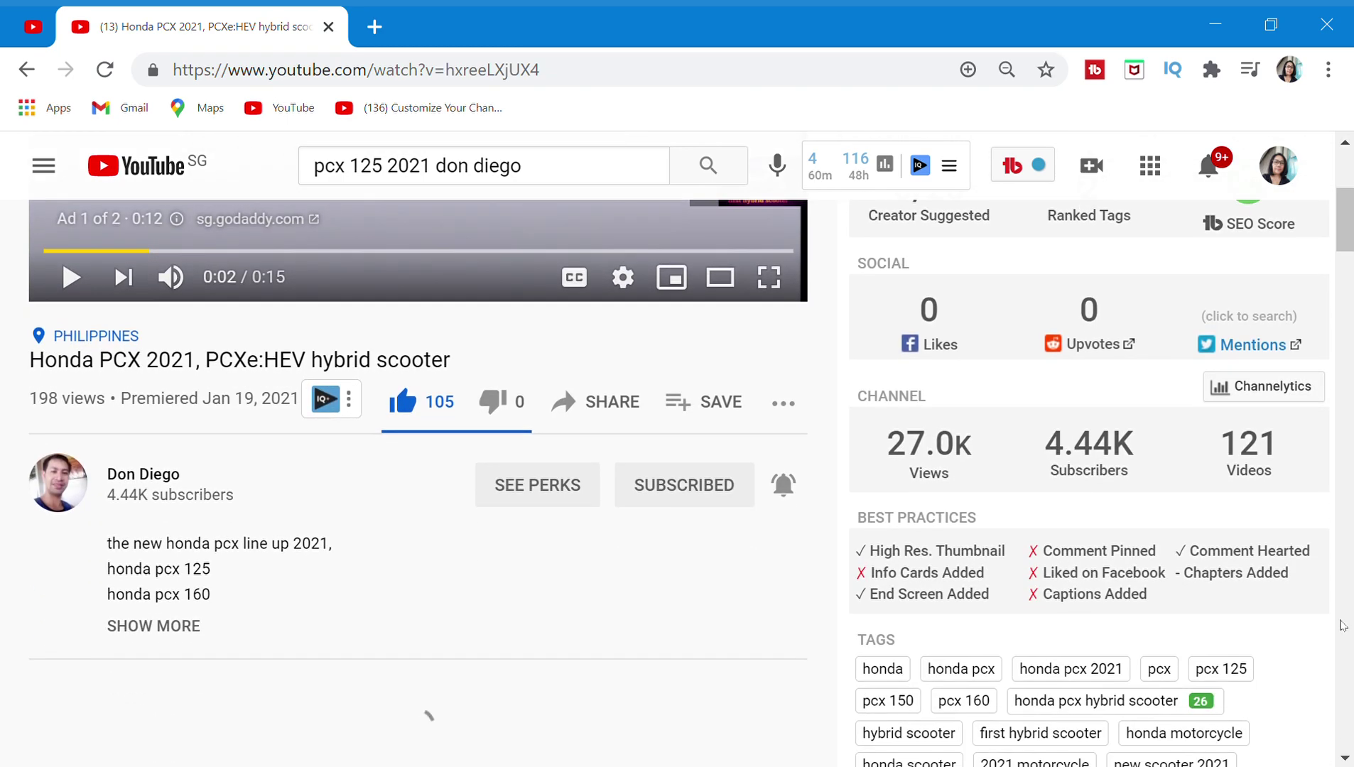
scroll(1341, 624, down, 3)
scroll(1321, 475, down, 2)
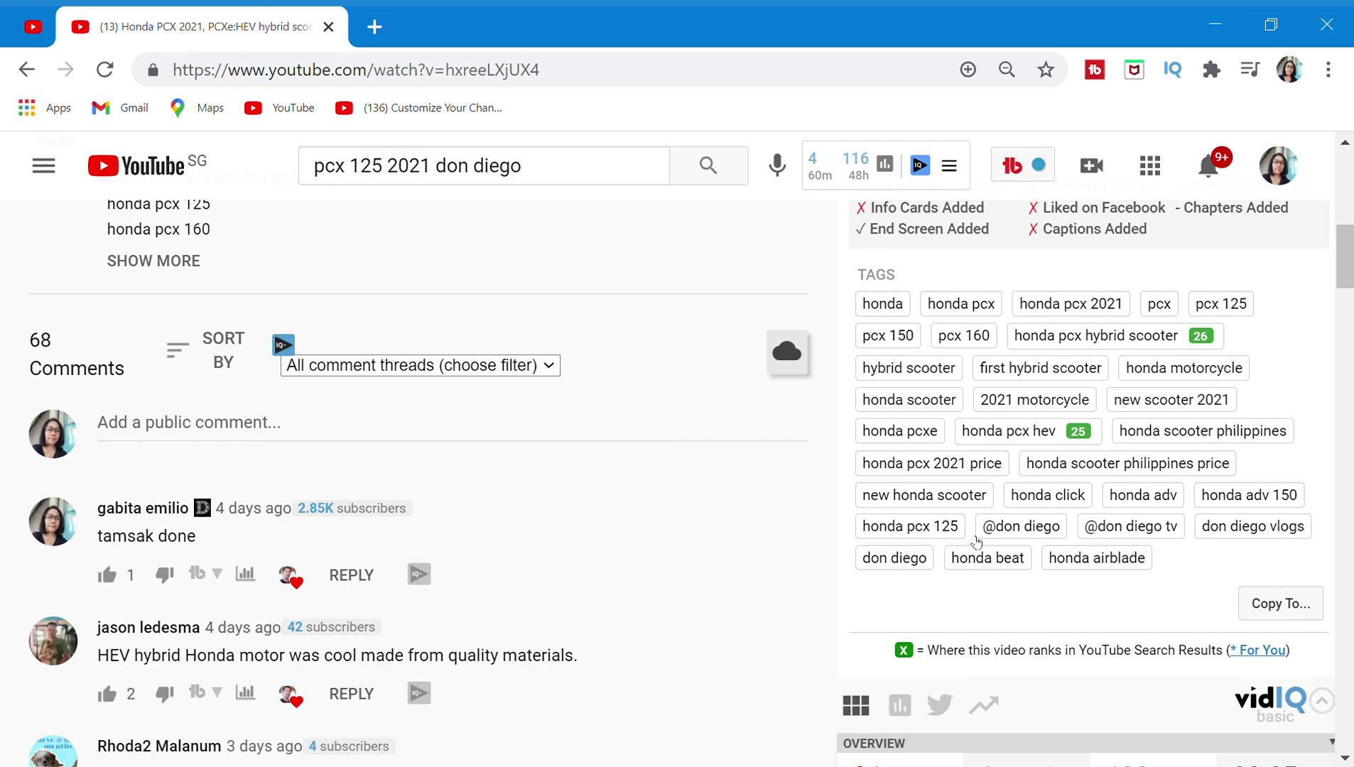
scroll(1150, 472, up, 8)
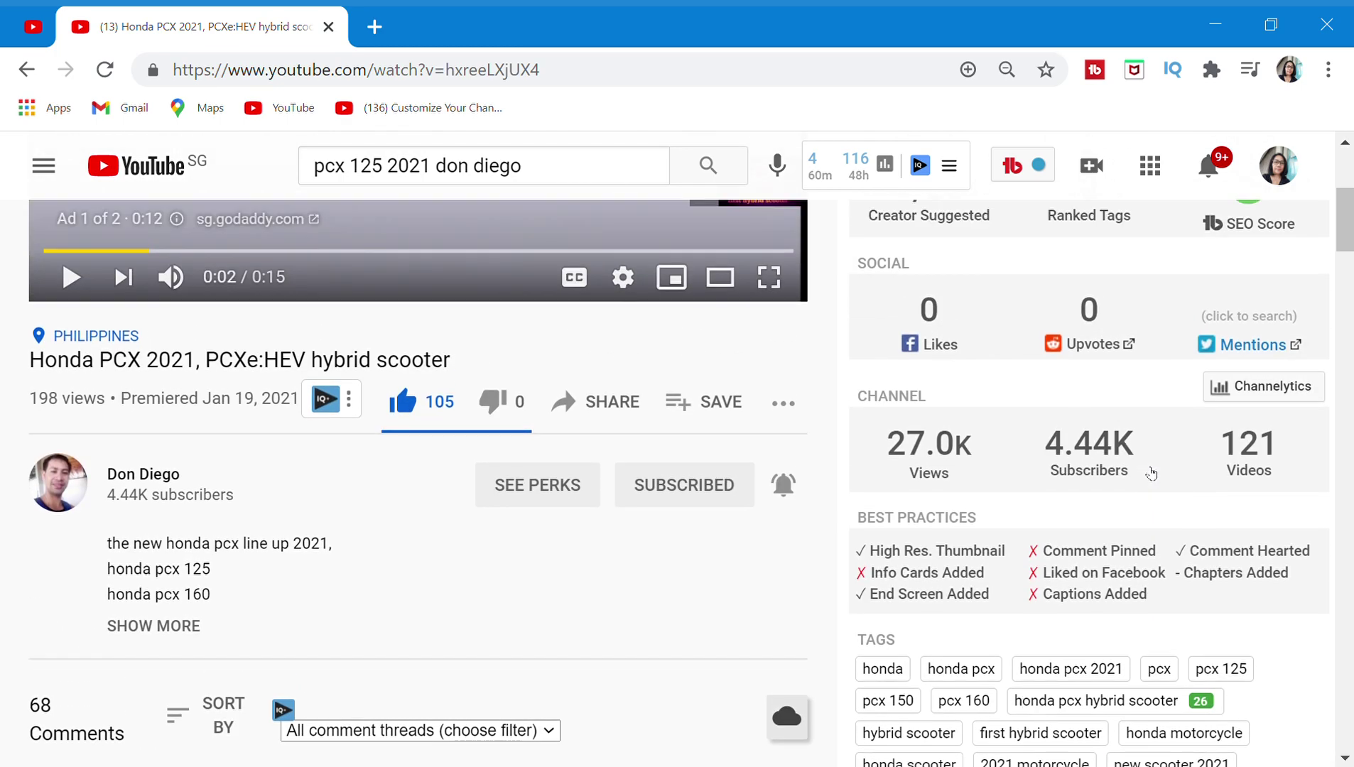
scroll(1149, 472, down, 8)
scroll(1149, 473, down, 3)
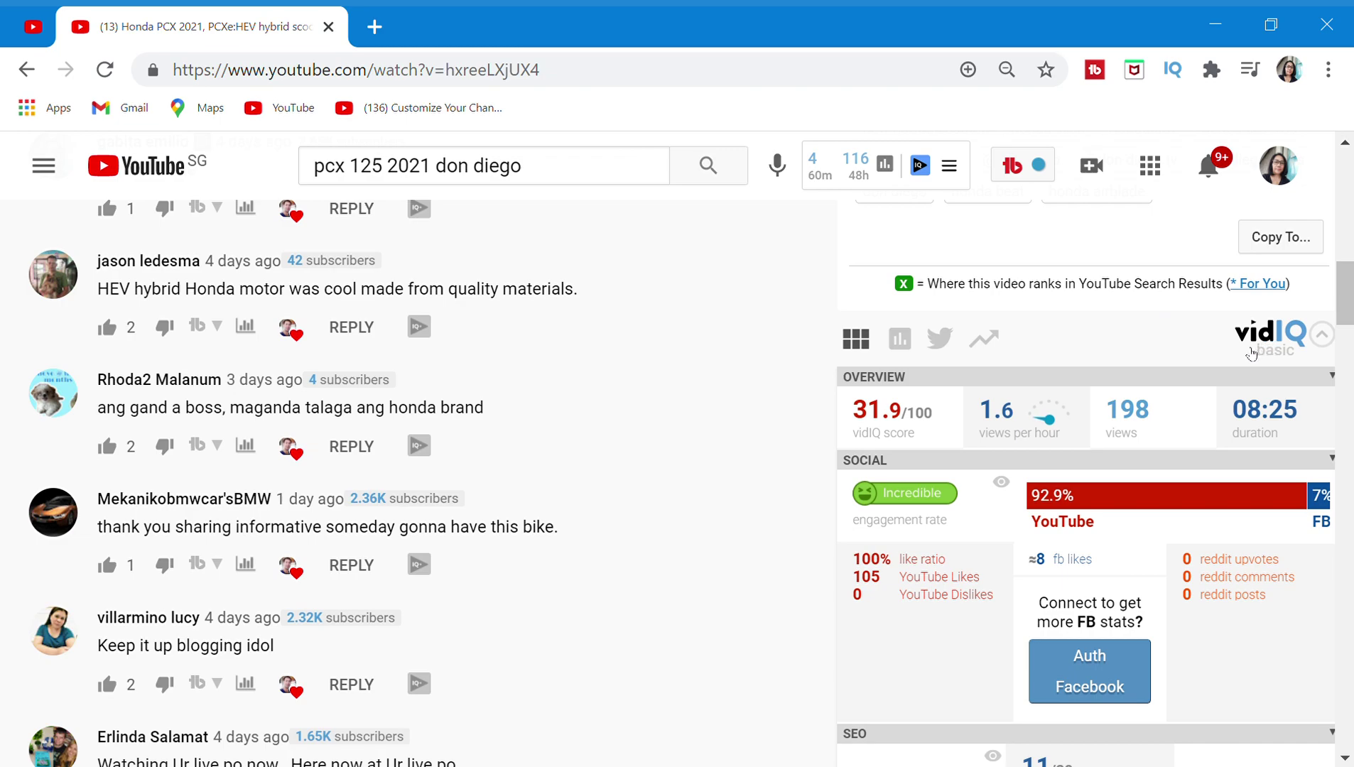
scroll(1206, 342, up, 3)
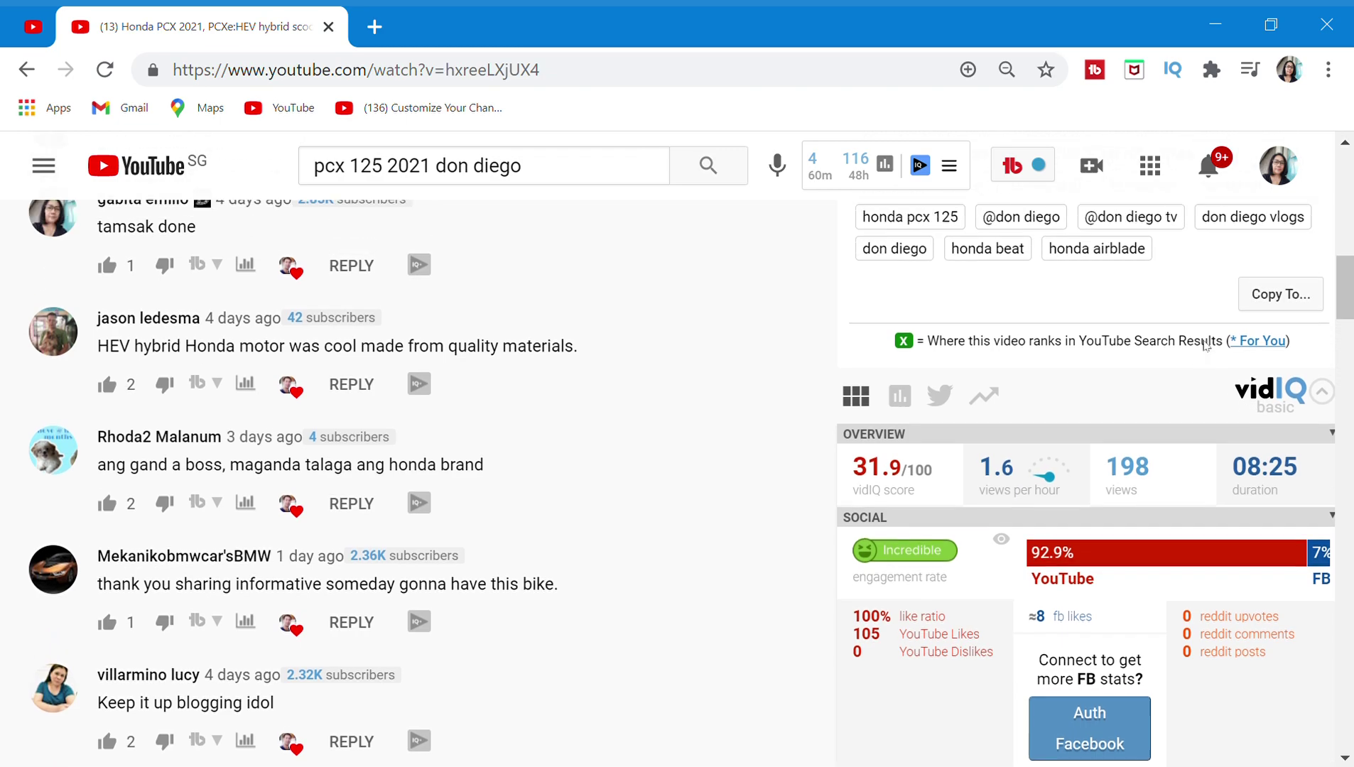
scroll(1206, 343, up, 3)
scroll(1206, 343, up, 3)
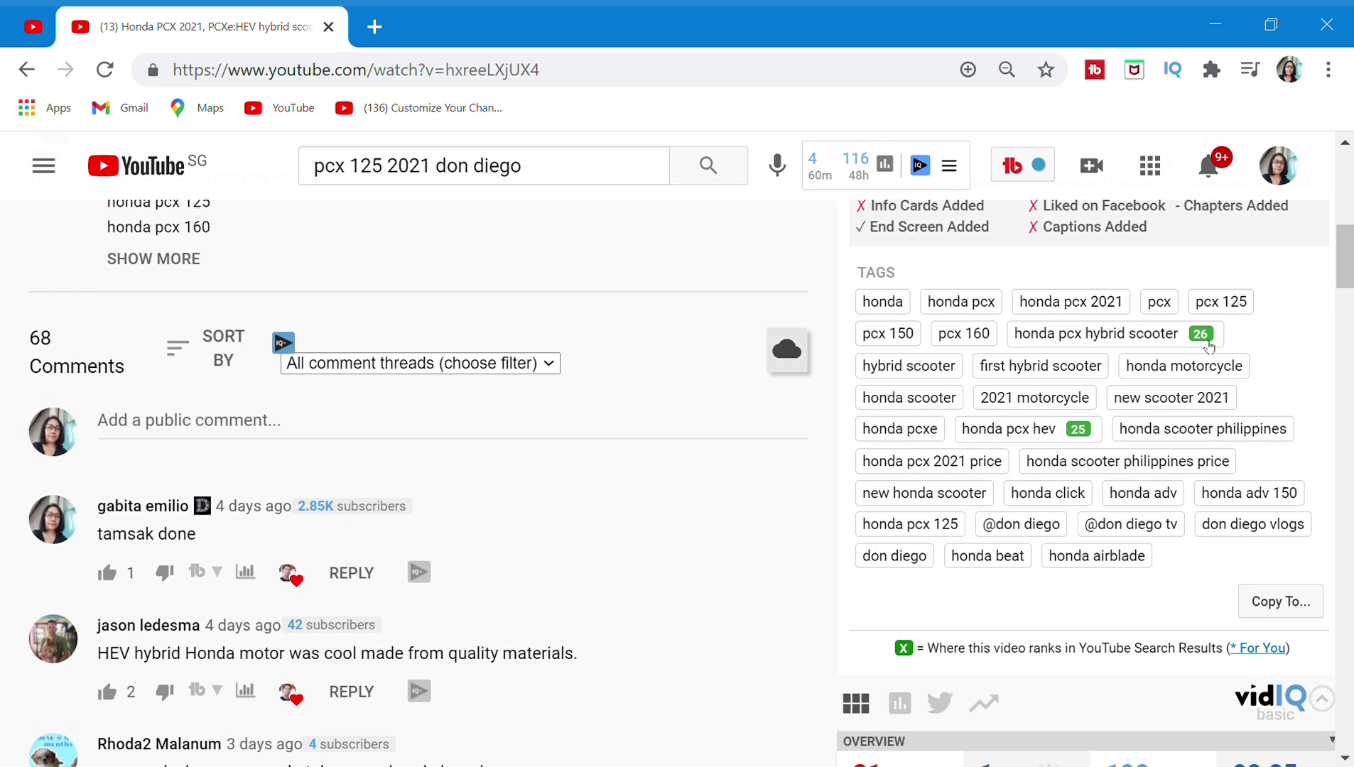
scroll(1206, 342, up, 3)
scroll(1206, 342, up, 2)
scroll(1206, 342, up, 2)
scroll(1206, 343, up, 2)
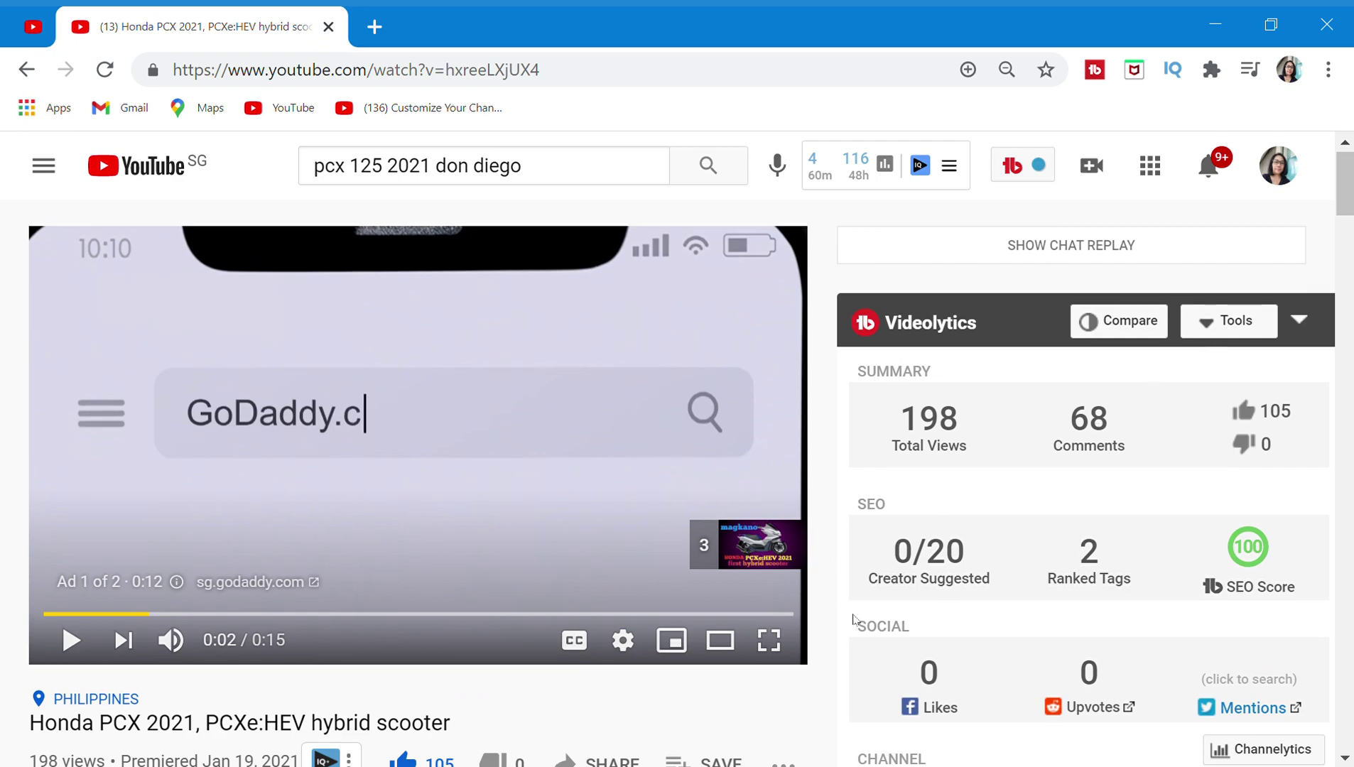
scroll(835, 667, down, 1)
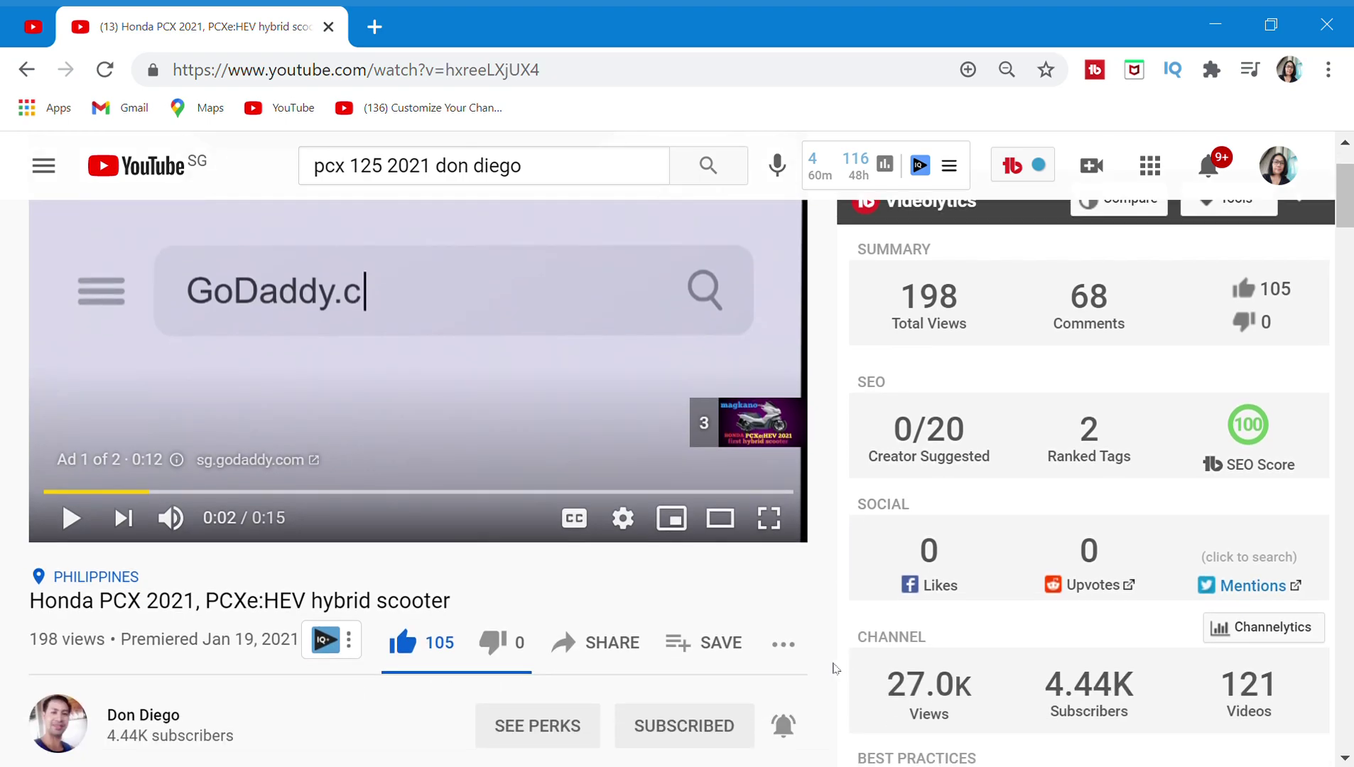
scroll(835, 667, up, 1)
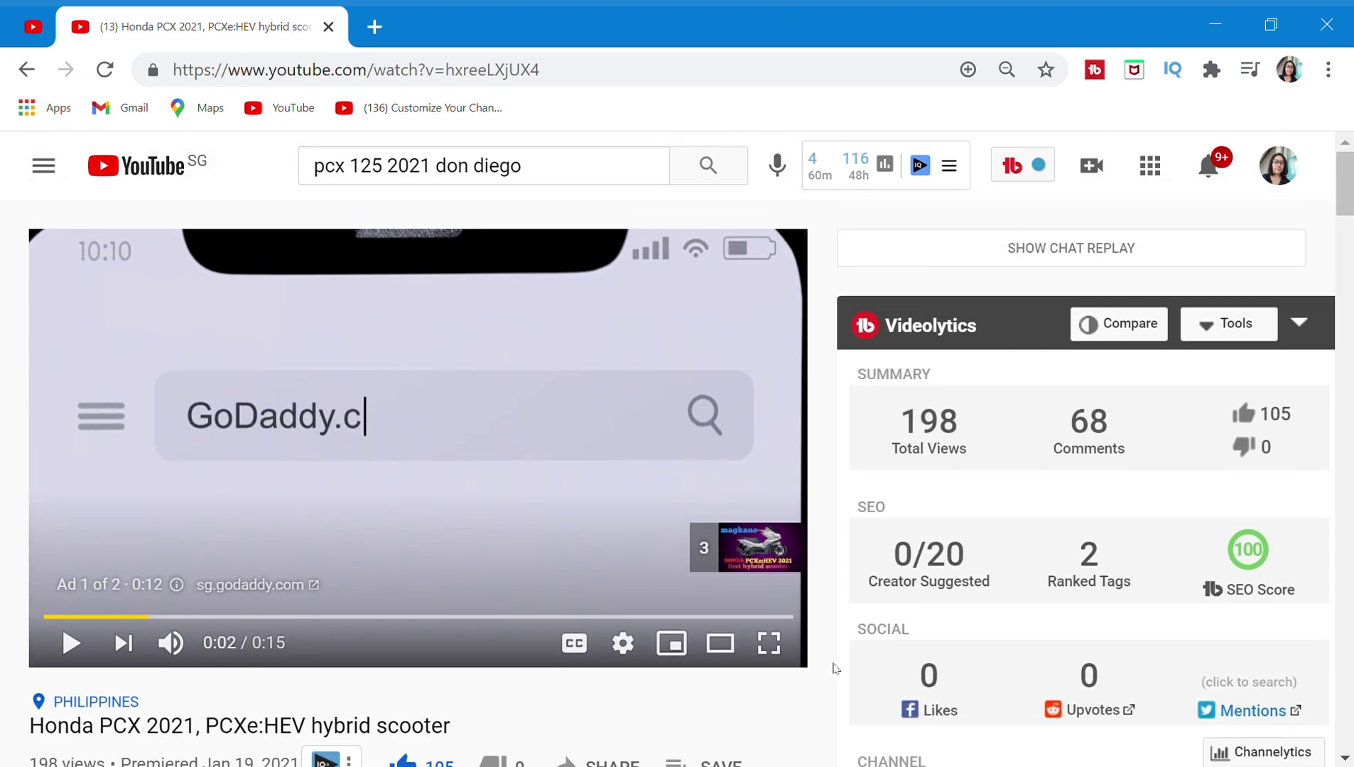
scroll(835, 667, down, 3)
scroll(835, 668, down, 2)
scroll(834, 667, down, 2)
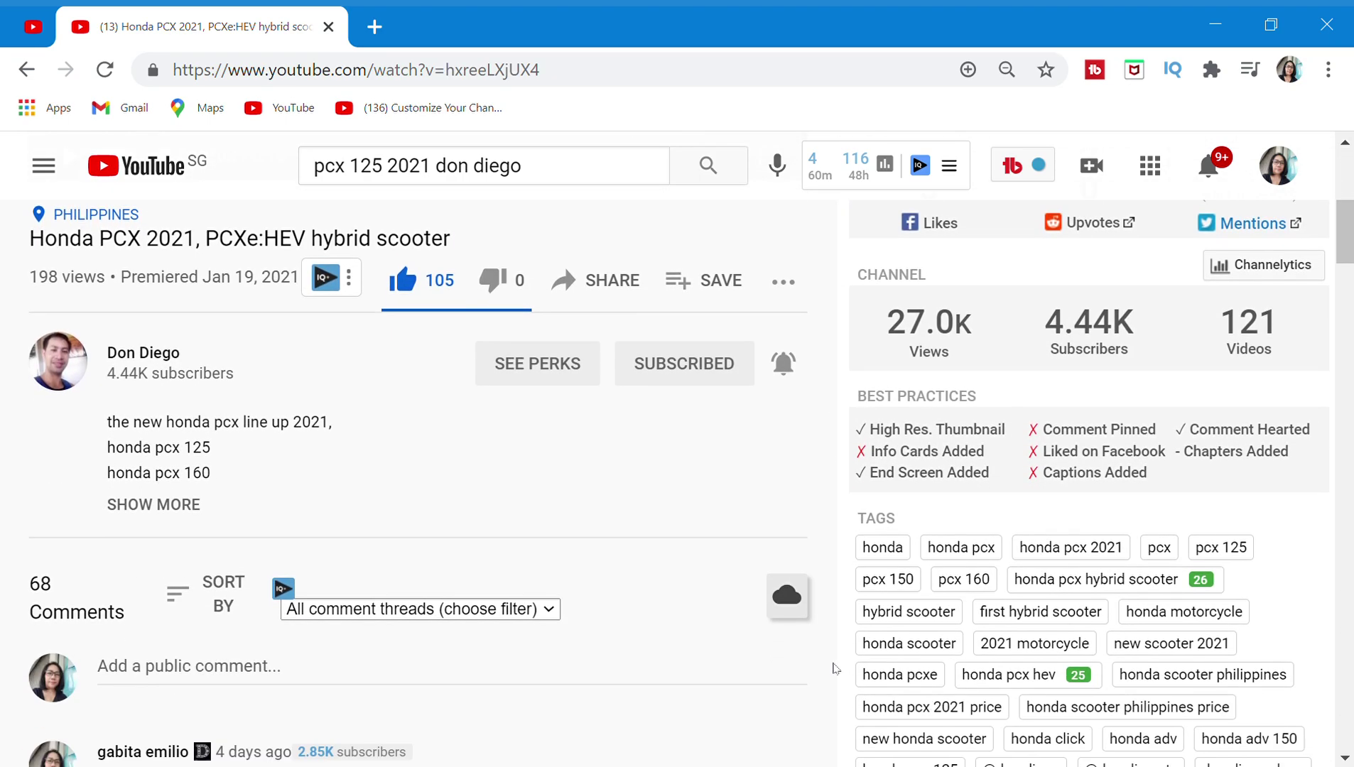
scroll(835, 667, down, 2)
scroll(834, 667, down, 1)
scroll(835, 668, up, 3)
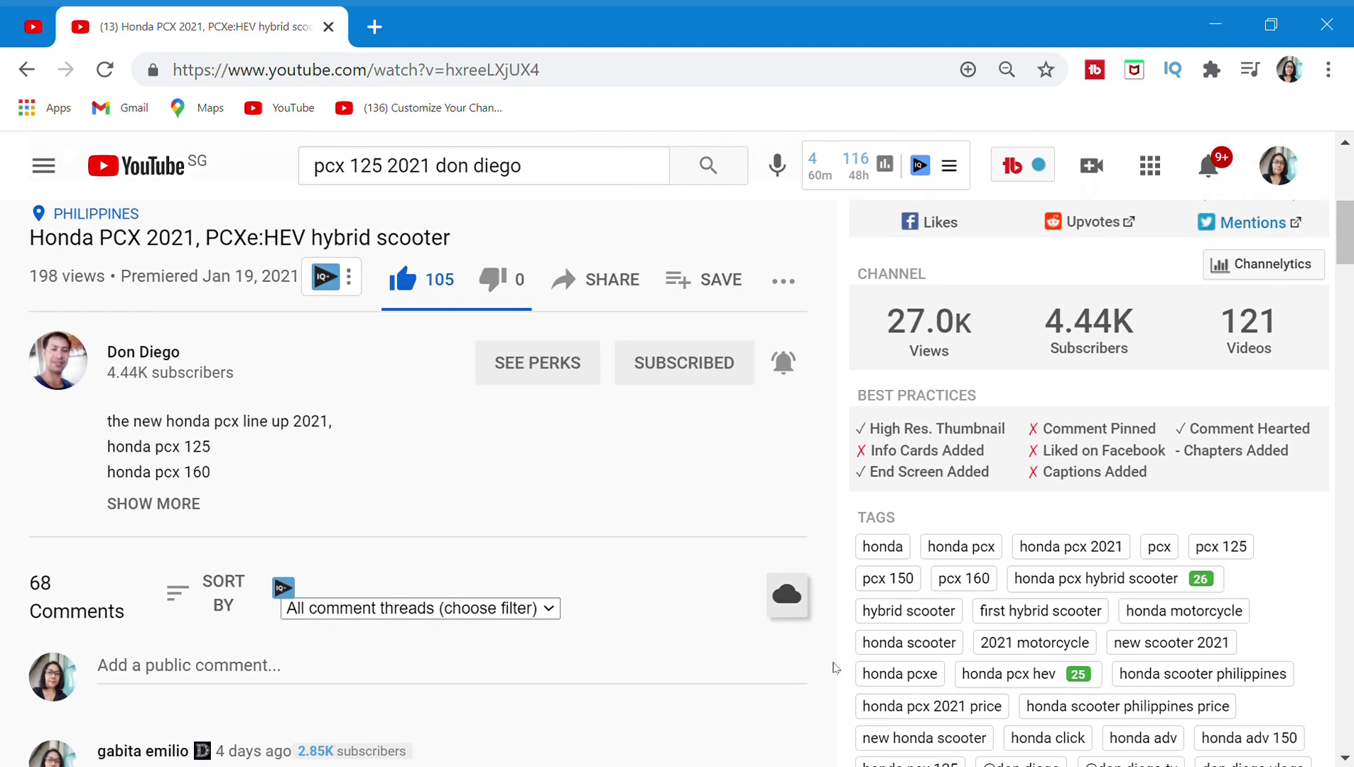
scroll(834, 668, up, 3)
scroll(814, 665, down, 3)
scroll(806, 665, down, 3)
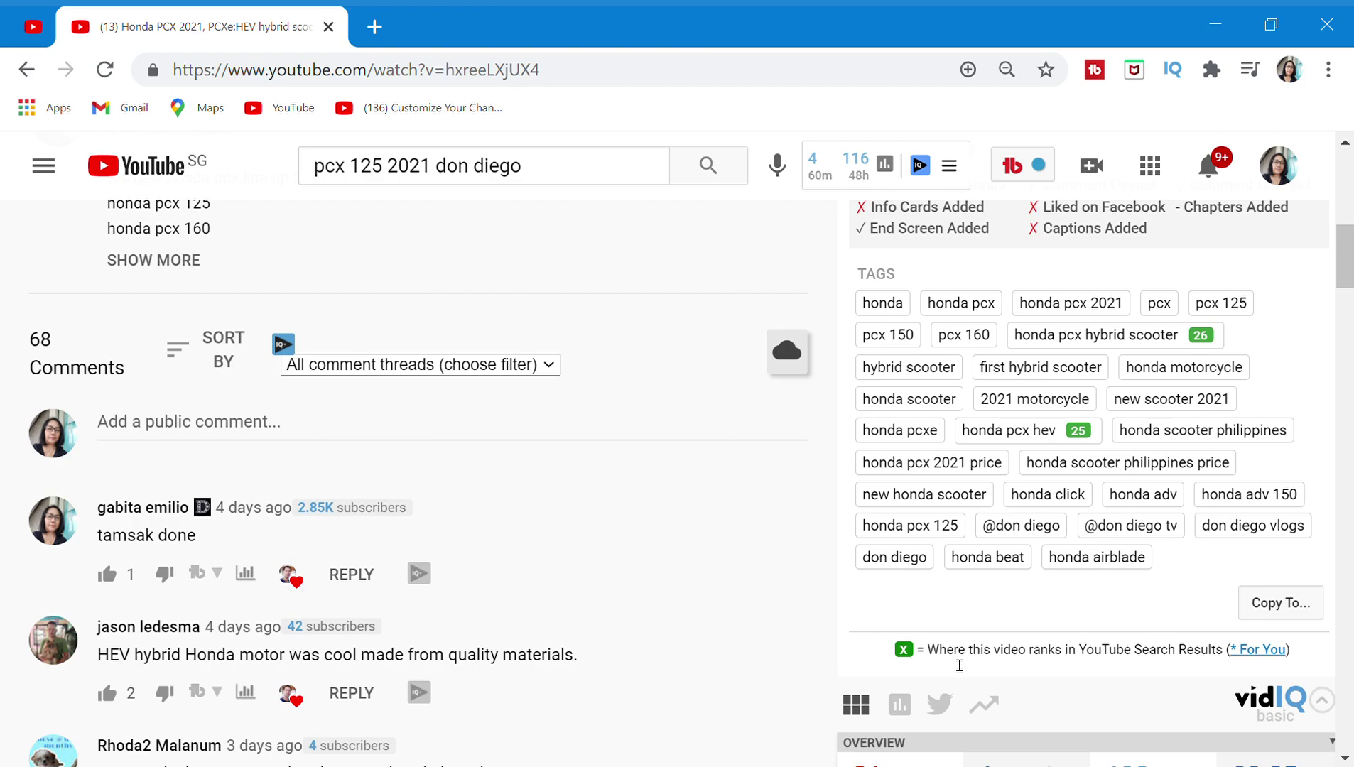
scroll(1184, 665, up, 5)
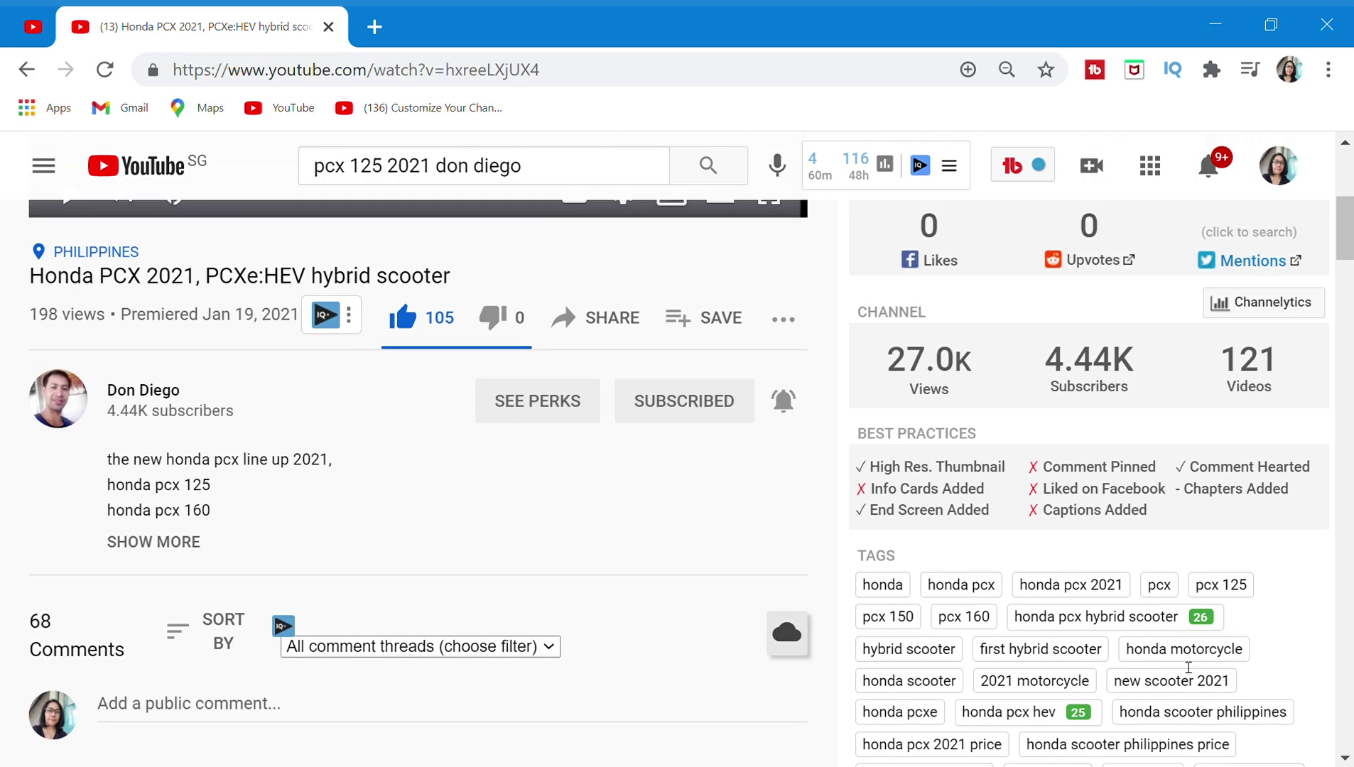
scroll(1174, 664, up, 5)
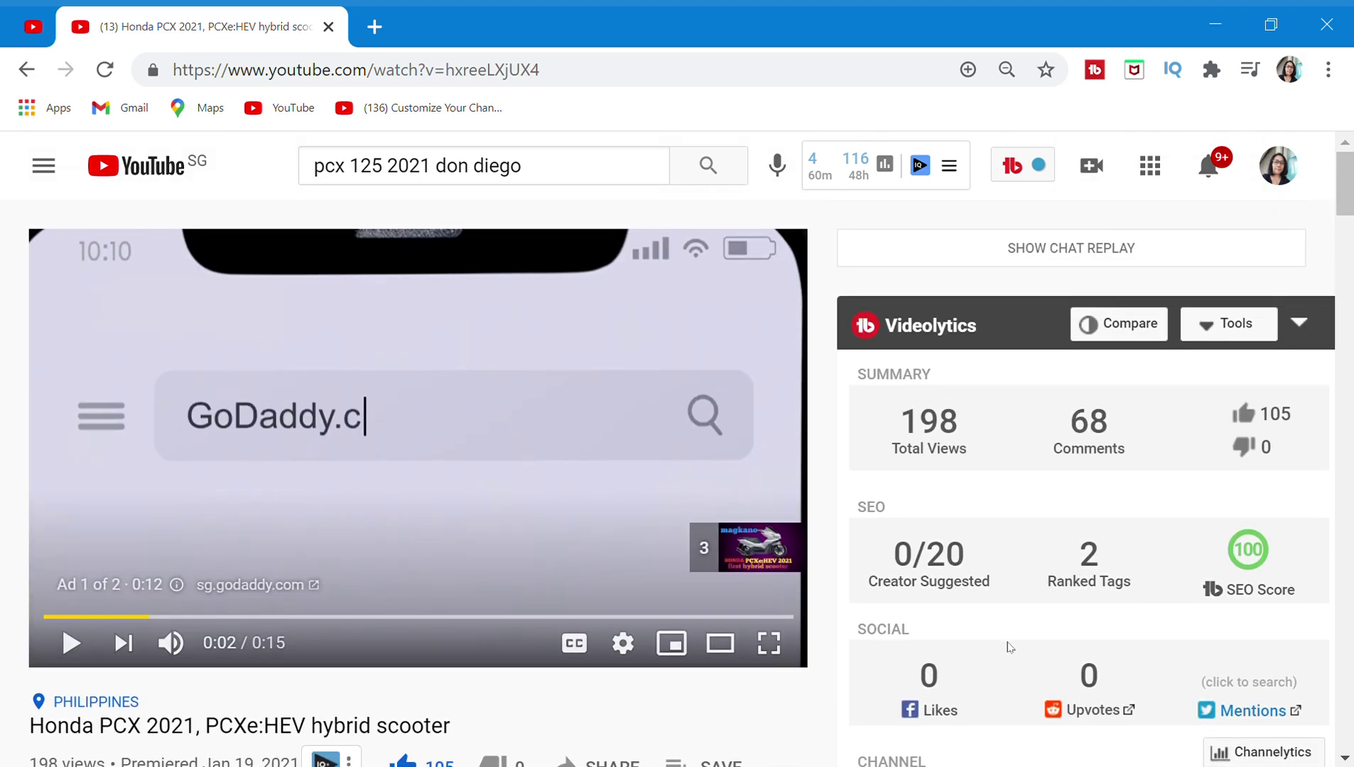